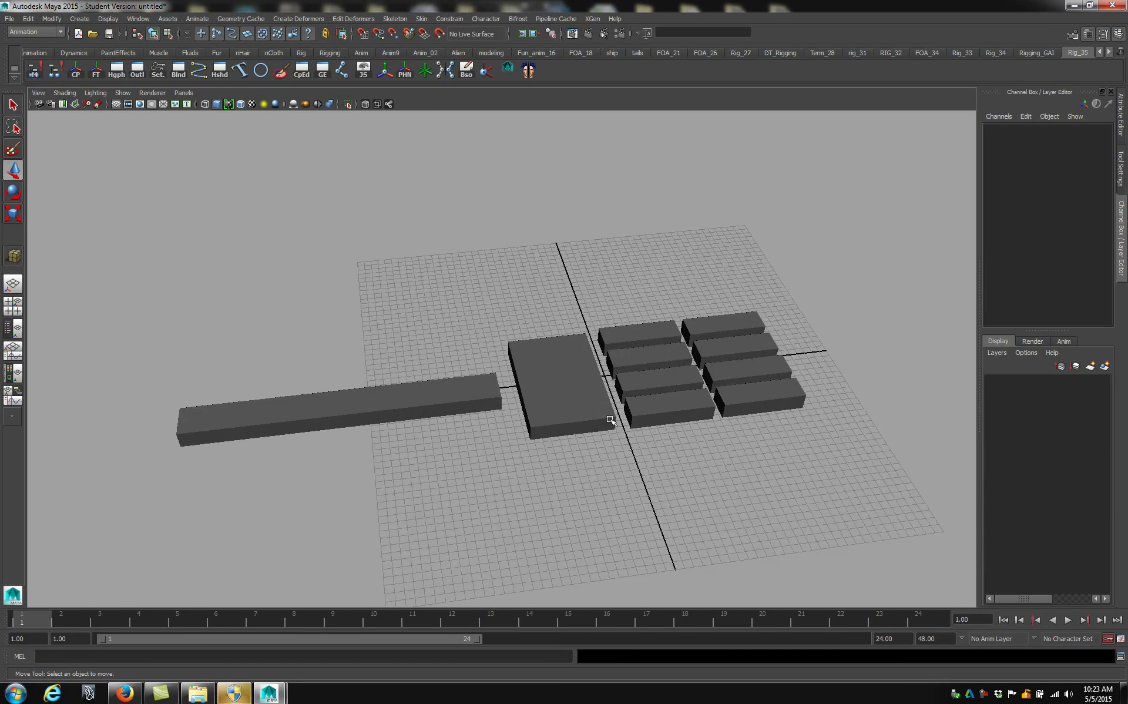
Step: Create a new custom shelf, trying the name Rigging and then naming it Rigging_New
{"action": "left_click_drag", "start_coordinate": [584, 375], "coordinate": [547, 367], "text": "alt"}
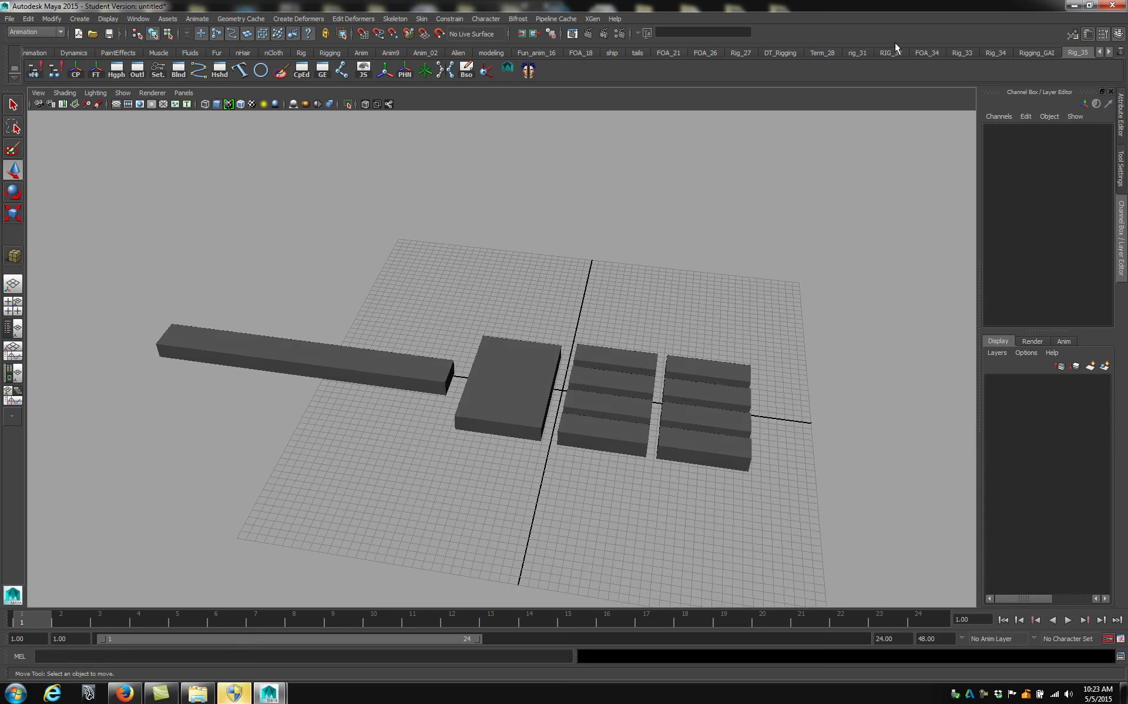
{"action": "left_click", "coordinate": [1109, 53]}
{"action": "left_click", "coordinate": [1109, 53]}
{"action": "left_click", "coordinate": [1109, 53]}
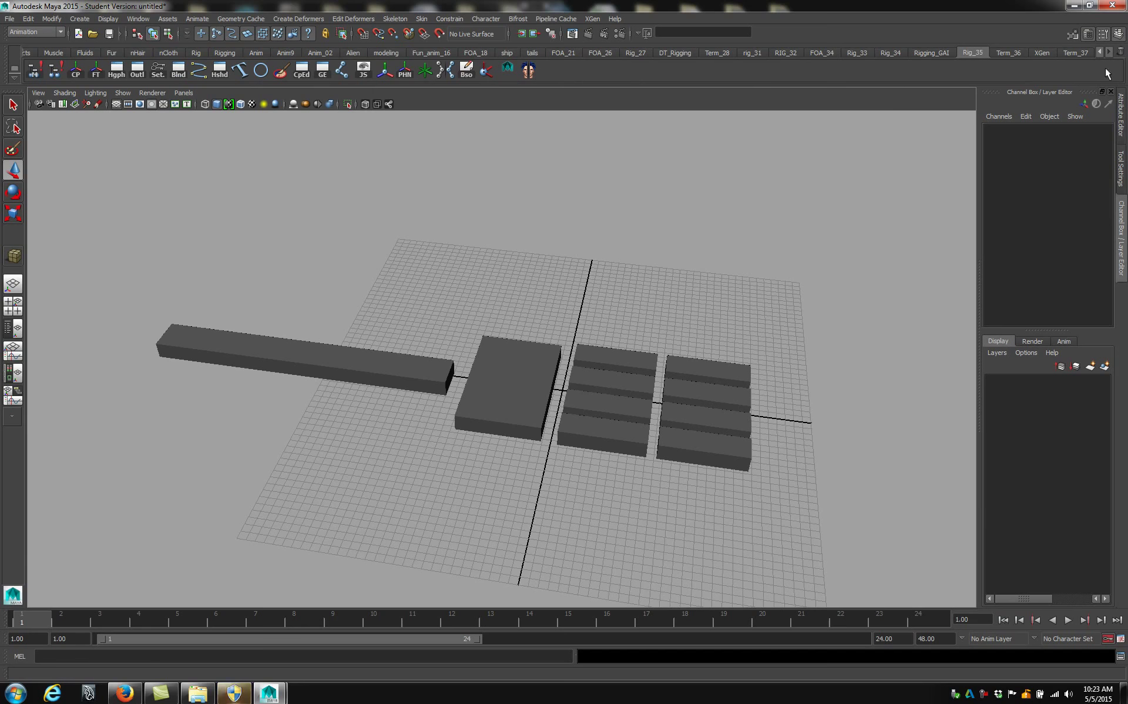
{"action": "left_click", "coordinate": [15, 81]}
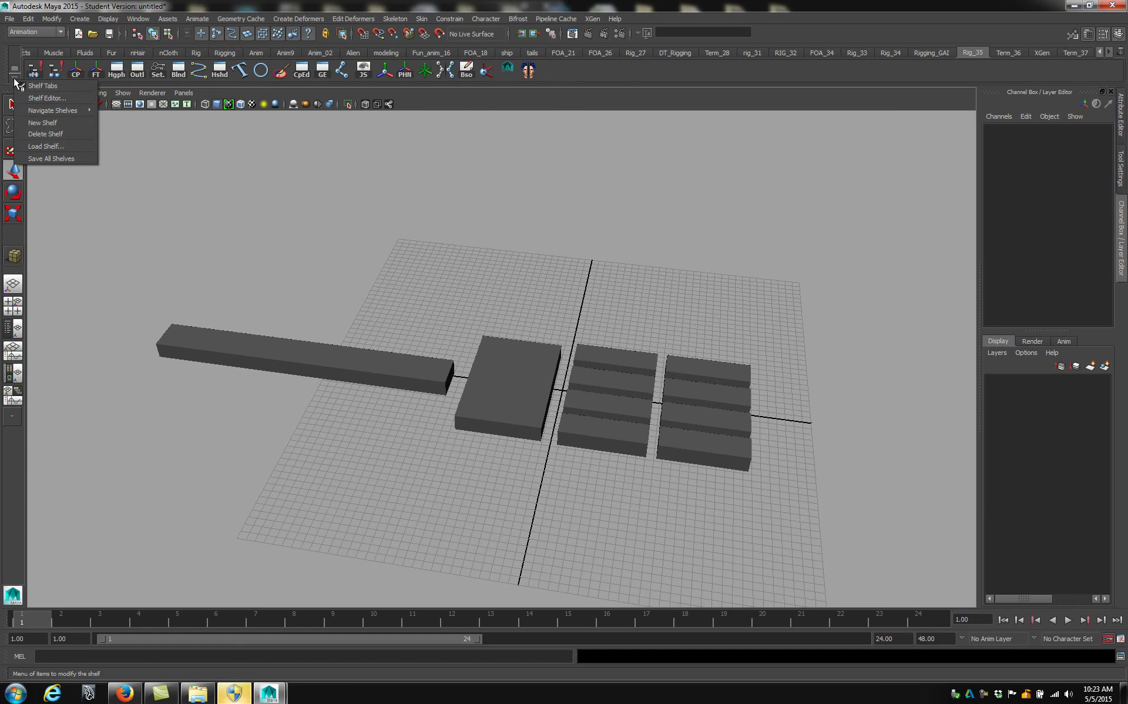
{"action": "left_click", "coordinate": [51, 123]}
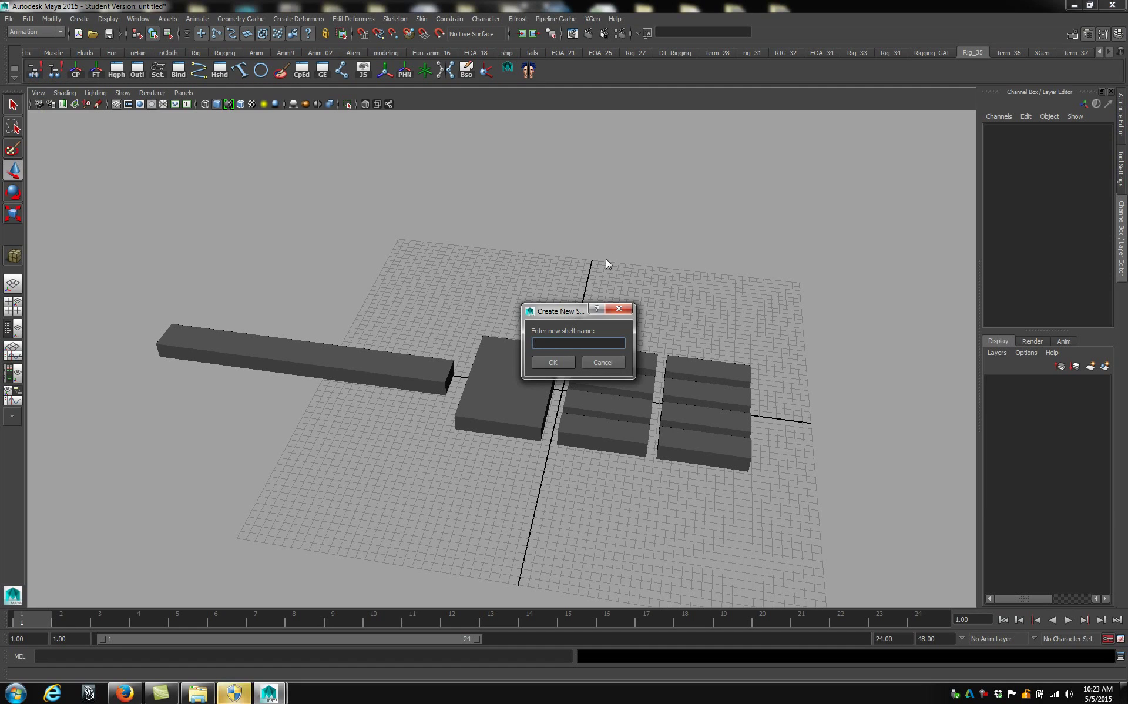
{"action": "type", "text": "Rigging"}
{"action": "left_click", "coordinate": [549, 363]}
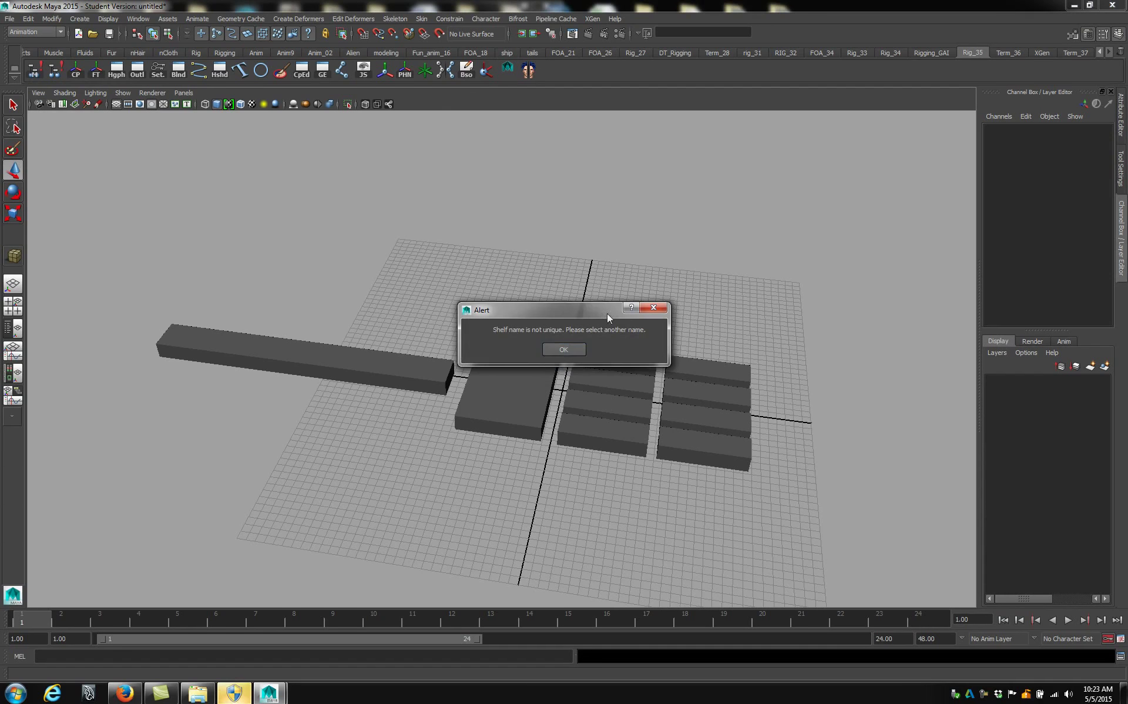
{"action": "left_click", "coordinate": [564, 350]}
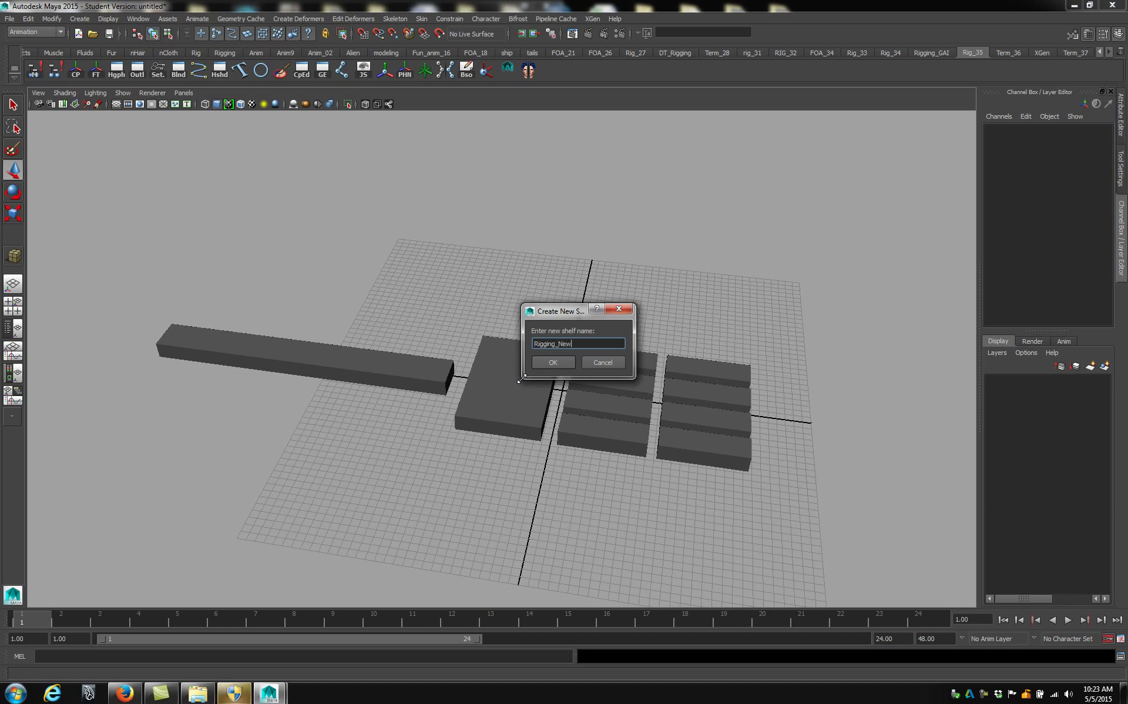
{"action": "left_click", "coordinate": [553, 363]}
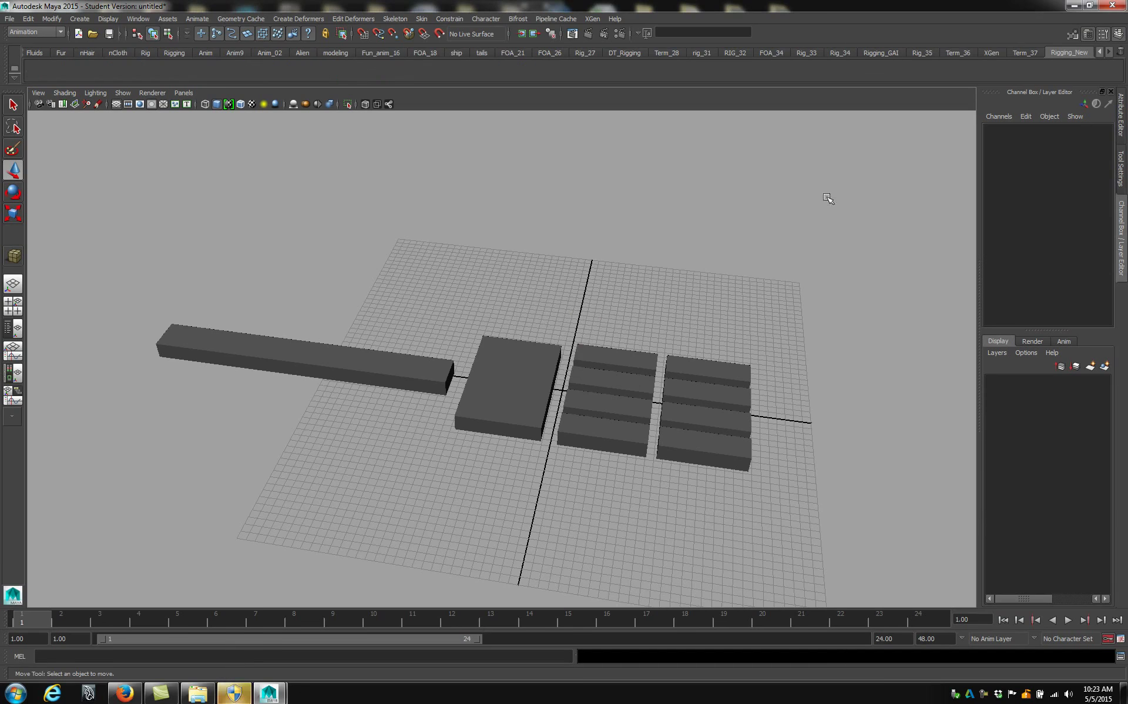
Step: Add a Freeze Transformations shortcut to the Rigging_New shelf, and discard that shortcut in the shelf trash
{"action": "left_click_drag", "start_coordinate": [513, 319], "coordinate": [541, 330], "text": "alt"}
{"action": "scroll", "coordinate": [517, 404], "scroll_direction": "down", "scroll_amount": 3}
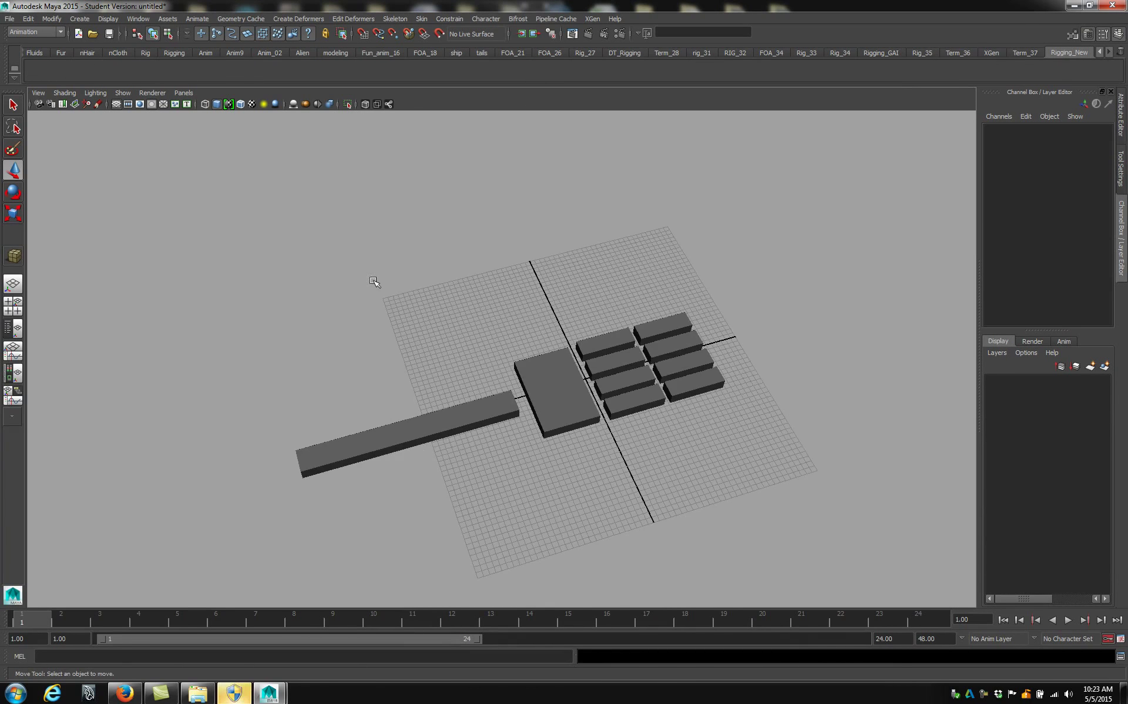
{"action": "left_click", "coordinate": [51, 18]}
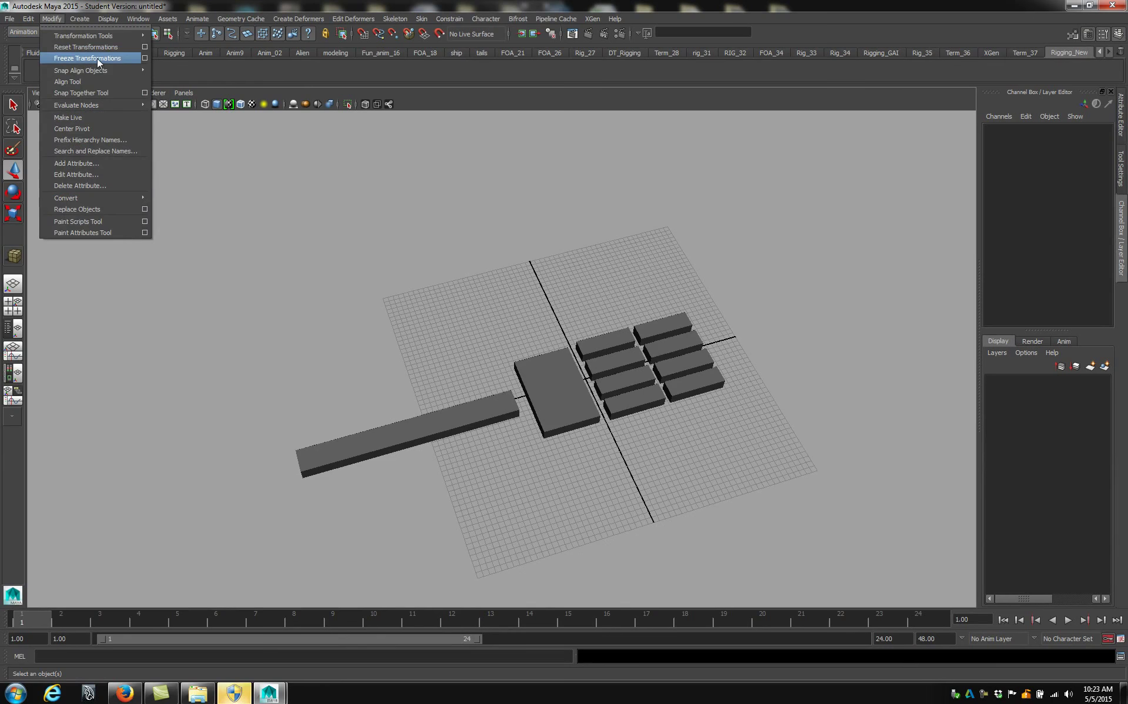
{"action": "left_click", "coordinate": [212, 62]}
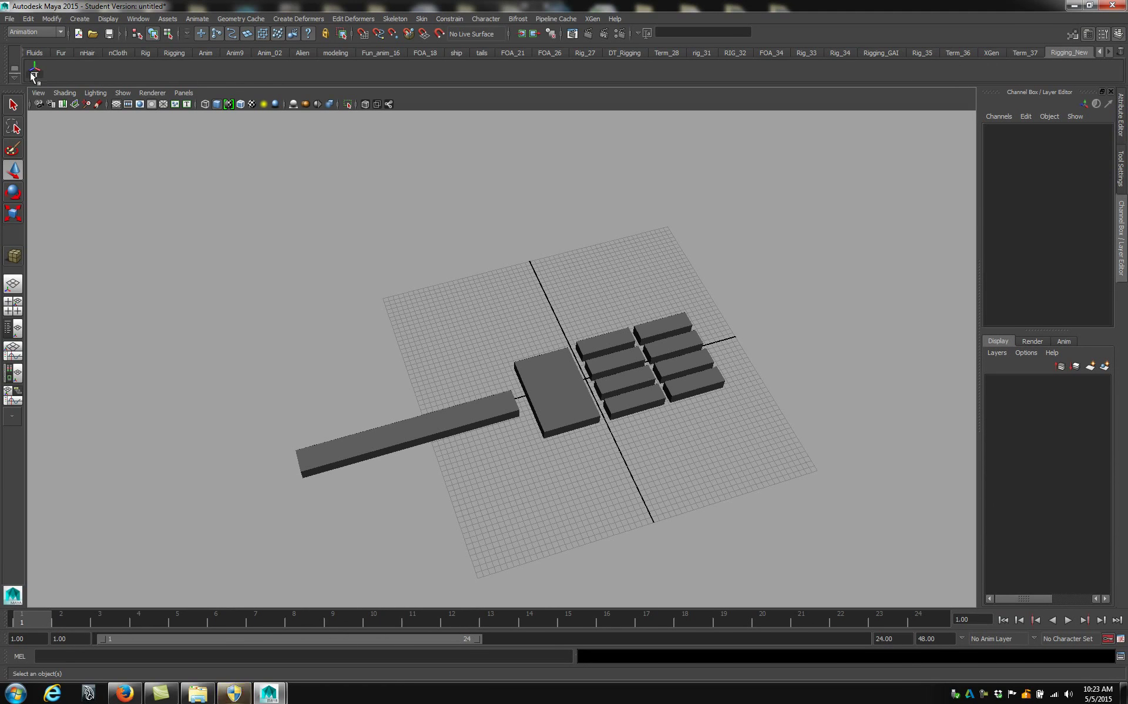
{"action": "middle_click_drag", "start_coordinate": [32, 73], "coordinate": [1077, 69]}
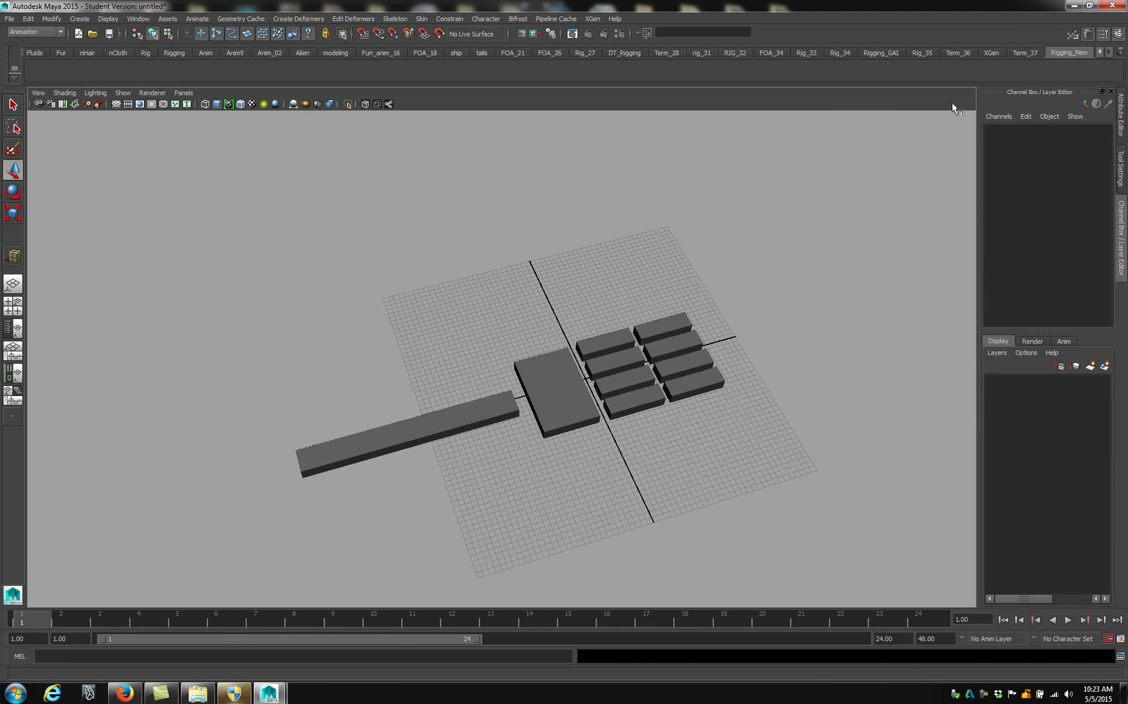
Step: Add shortcuts for Freeze Transformations and Hypergraph: Hierarchy to the Rigging_New shelf
{"action": "left_click", "coordinate": [51, 18]}
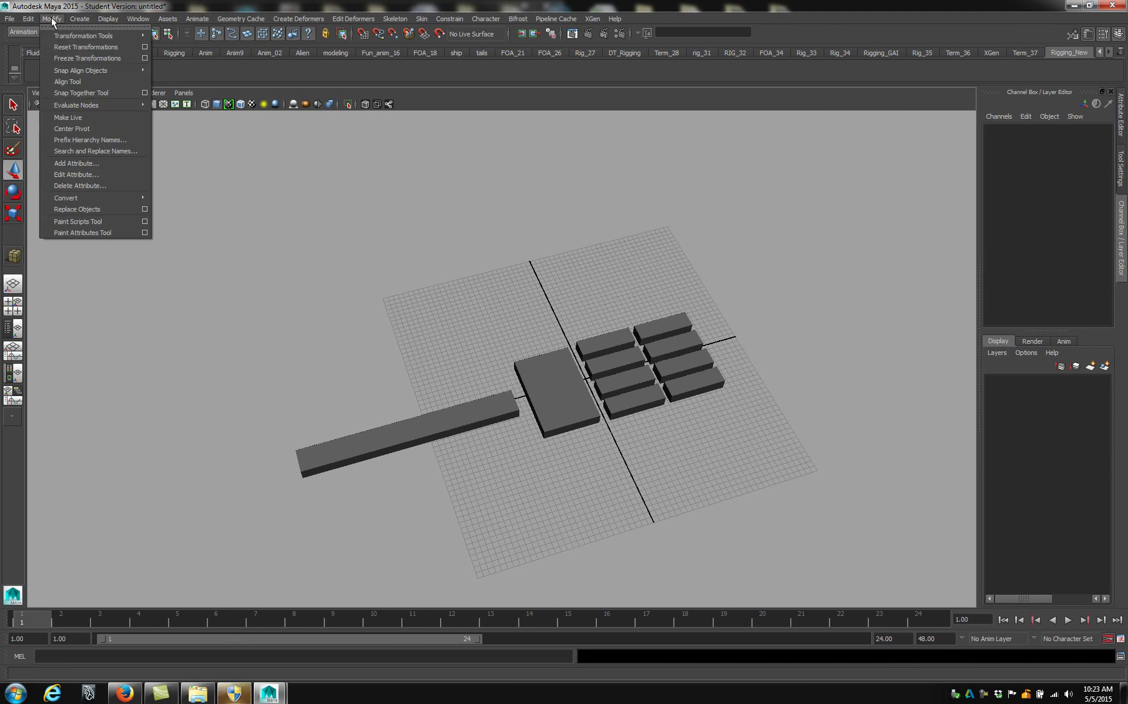
{"action": "left_click", "coordinate": [73, 58], "text": "ctrl+shift"}
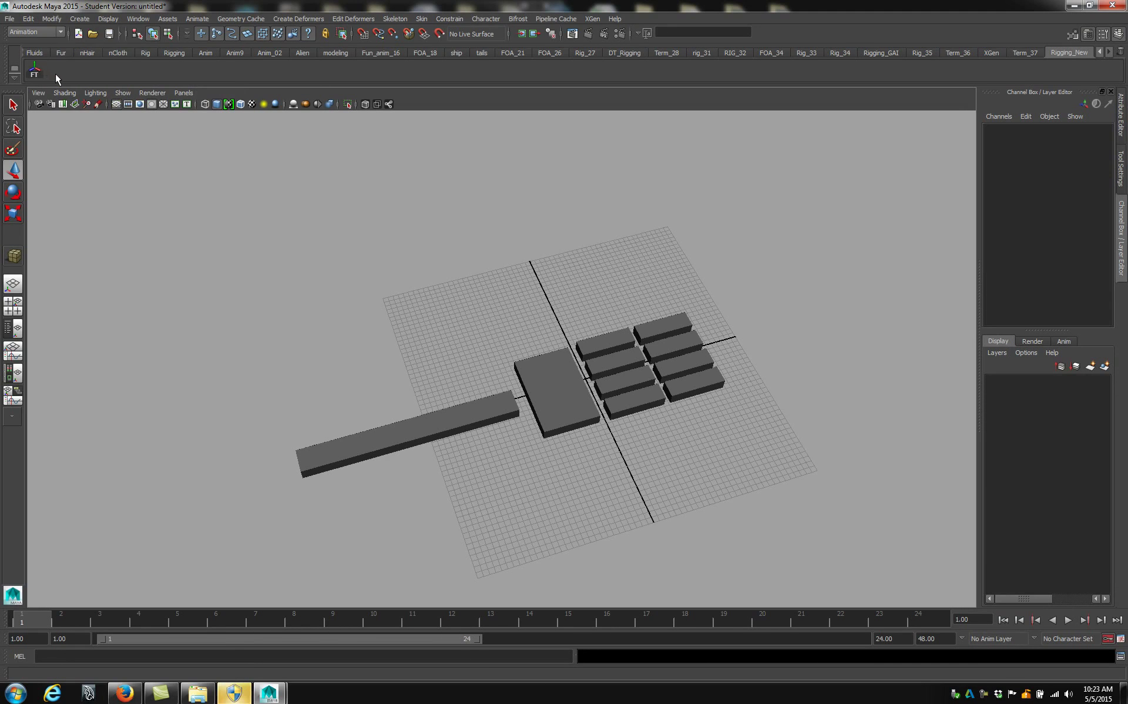
{"action": "left_click_drag", "start_coordinate": [428, 214], "coordinate": [291, 244], "text": "alt"}
{"action": "left_click_drag", "start_coordinate": [376, 318], "coordinate": [305, 277], "text": "alt"}
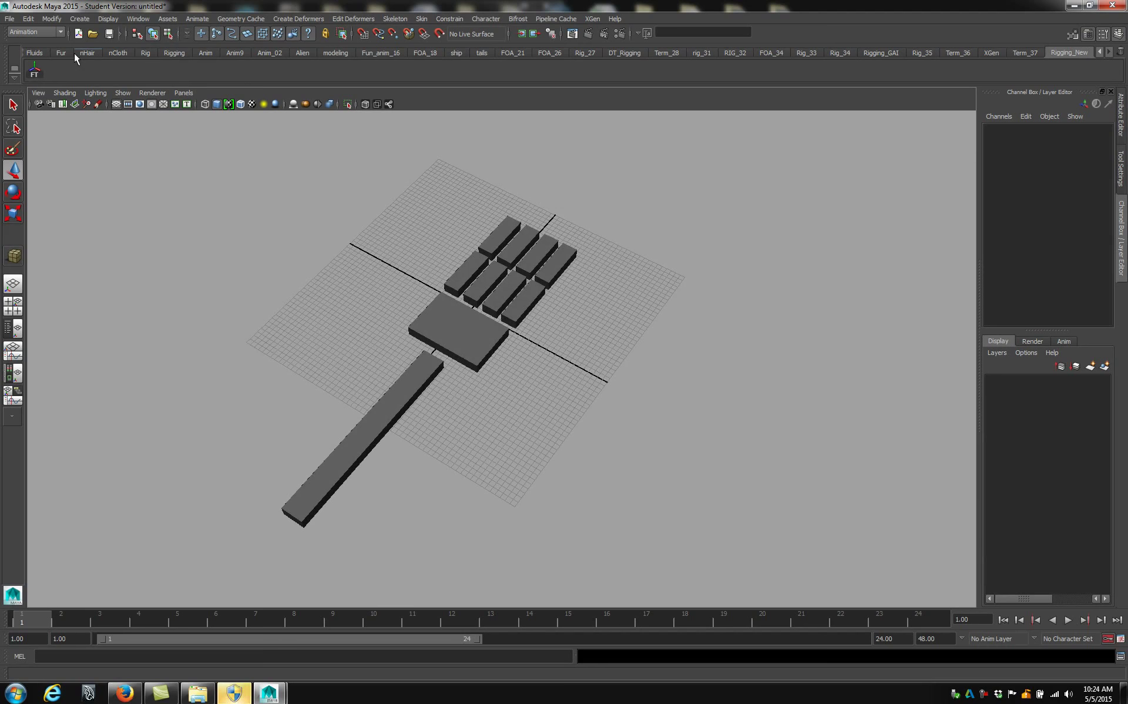
{"action": "left_click", "coordinate": [138, 19]}
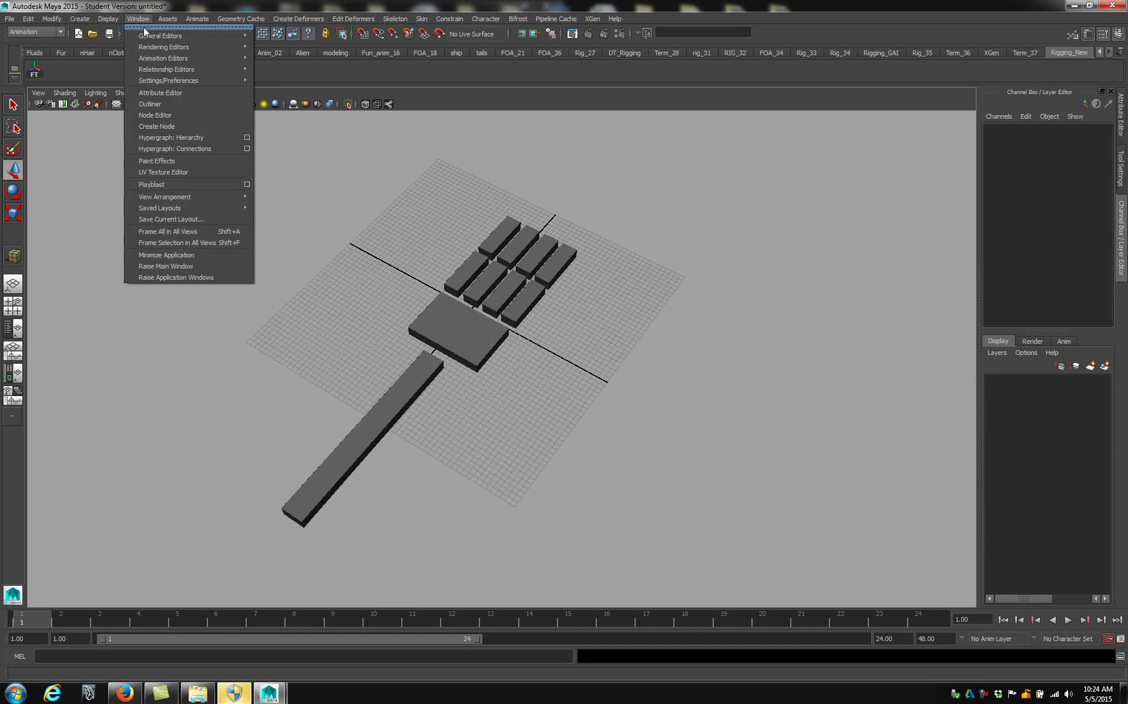
{"action": "left_click", "coordinate": [174, 137], "text": "ctrl+shift"}
Step: Open the Hypergraph Hierarchy from its new shelf shortcut and enlarge the view of the cube nodes
{"action": "left_click", "coordinate": [57, 69]}
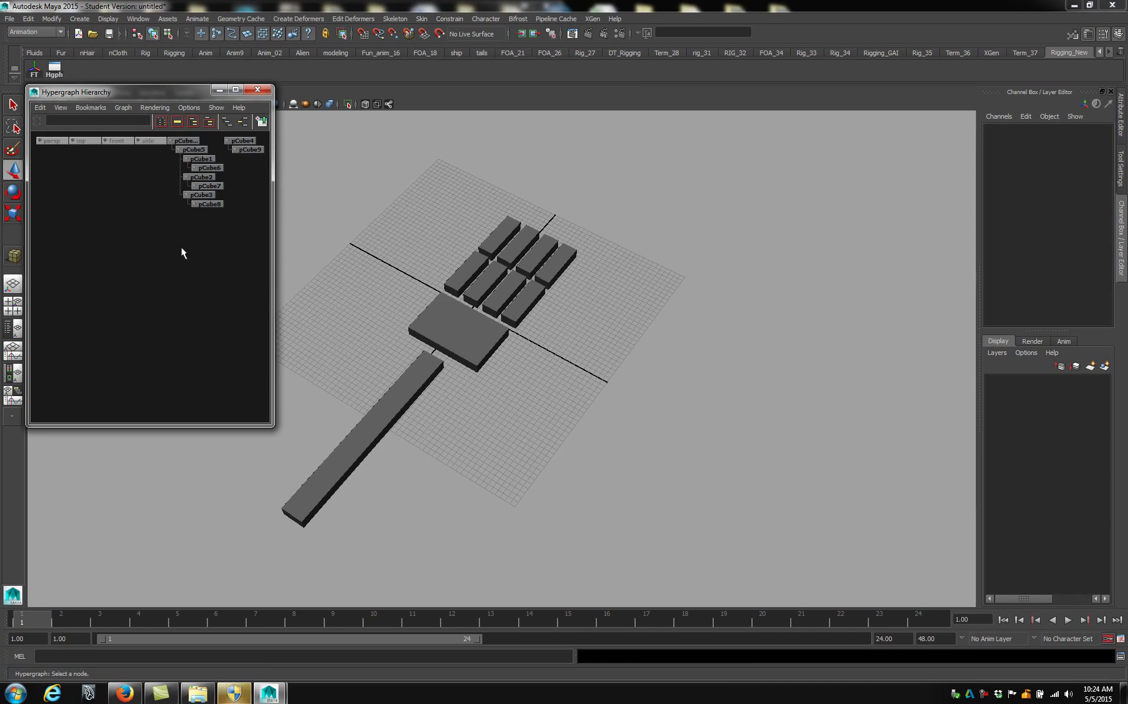
{"action": "scroll", "coordinate": [133, 235], "scroll_direction": "up", "scroll_amount": 3}
{"action": "middle_click_drag", "start_coordinate": [137, 231], "coordinate": [13, 284], "text": "alt"}
Step: Parent pCube4 under pCube5 in the Hypergraph, undo the parenting, and clear the selection
{"action": "left_click", "coordinate": [171, 249]}
{"action": "left_click", "coordinate": [171, 253]}
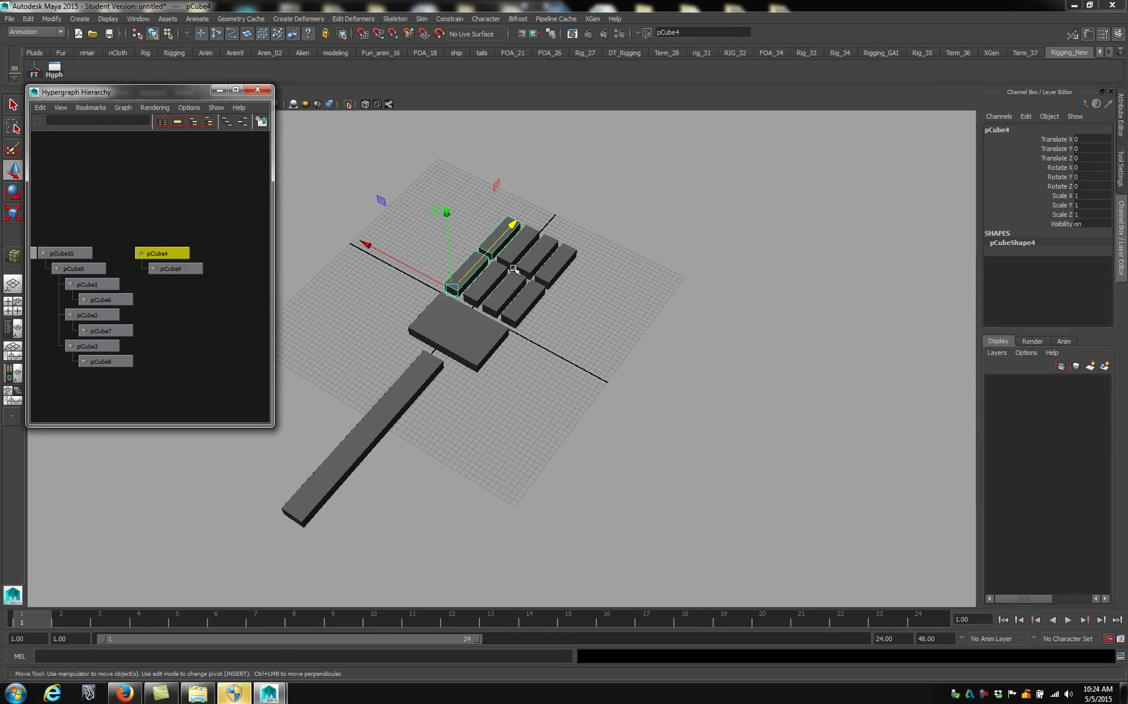
{"action": "middle_click_drag", "start_coordinate": [195, 240], "coordinate": [114, 257]}
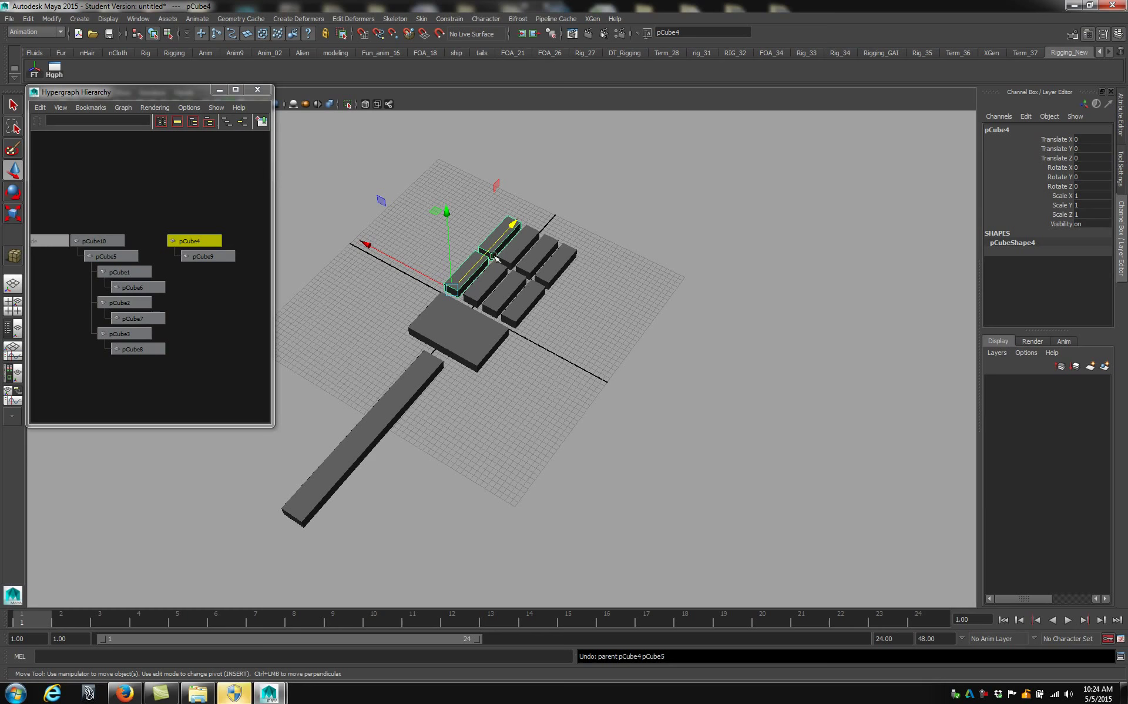
{"action": "left_click", "coordinate": [452, 323], "text": "shift"}
{"action": "left_click", "coordinate": [432, 382]}
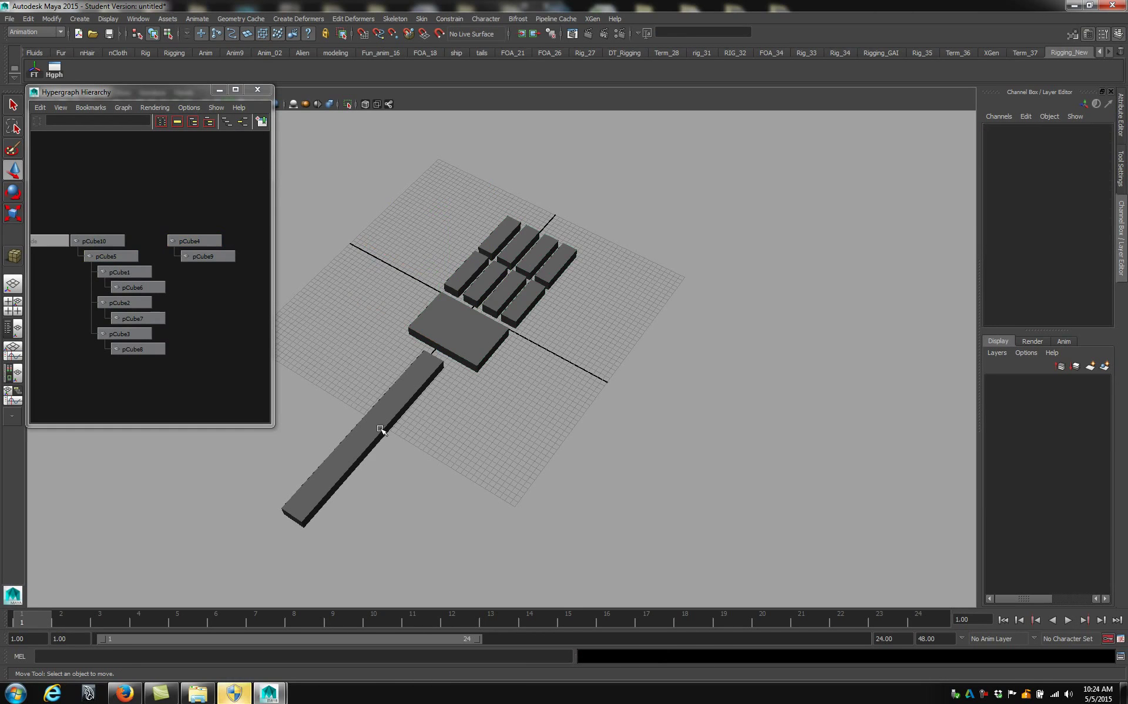
Step: Select the forearm cube and the palm cube in turn to examine which objects follow each, and deselect
{"action": "left_click", "coordinate": [382, 430]}
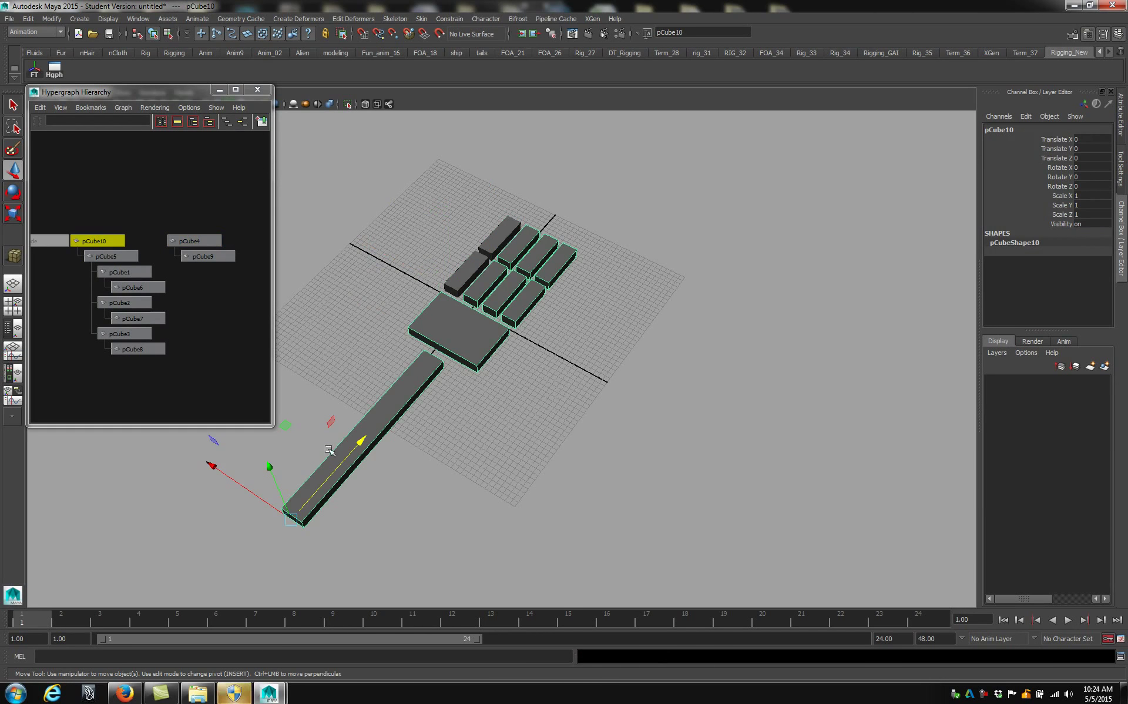
{"action": "left_click", "coordinate": [505, 333]}
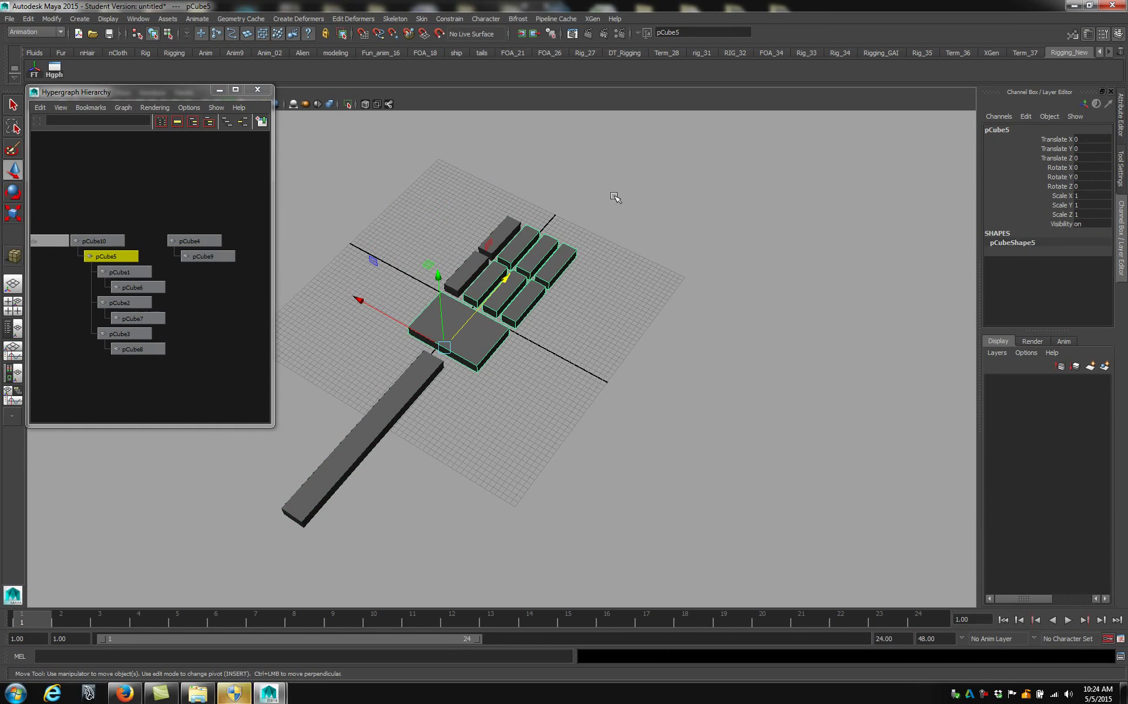
{"action": "left_click", "coordinate": [476, 217]}
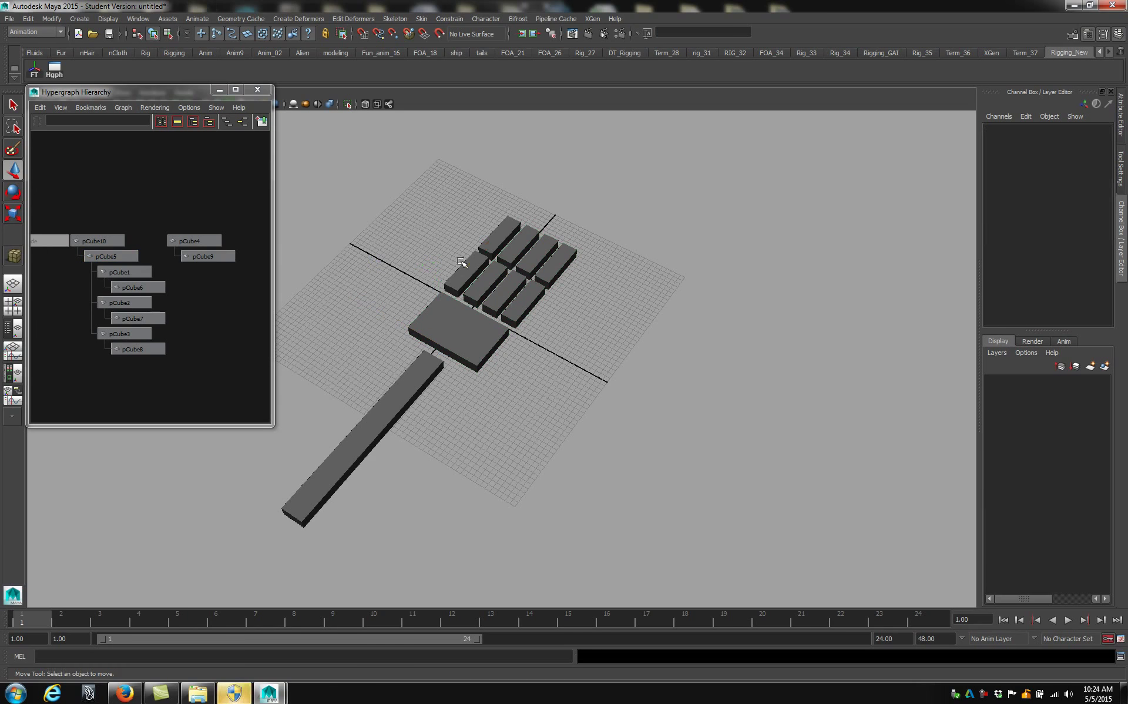
Step: Parent the unattached finger's base segment, pCube4, to the palm cube in the viewport
{"action": "left_click", "coordinate": [463, 281]}
{"action": "left_click", "coordinate": [463, 334], "text": "shift"}
{"action": "key", "text": "p"}
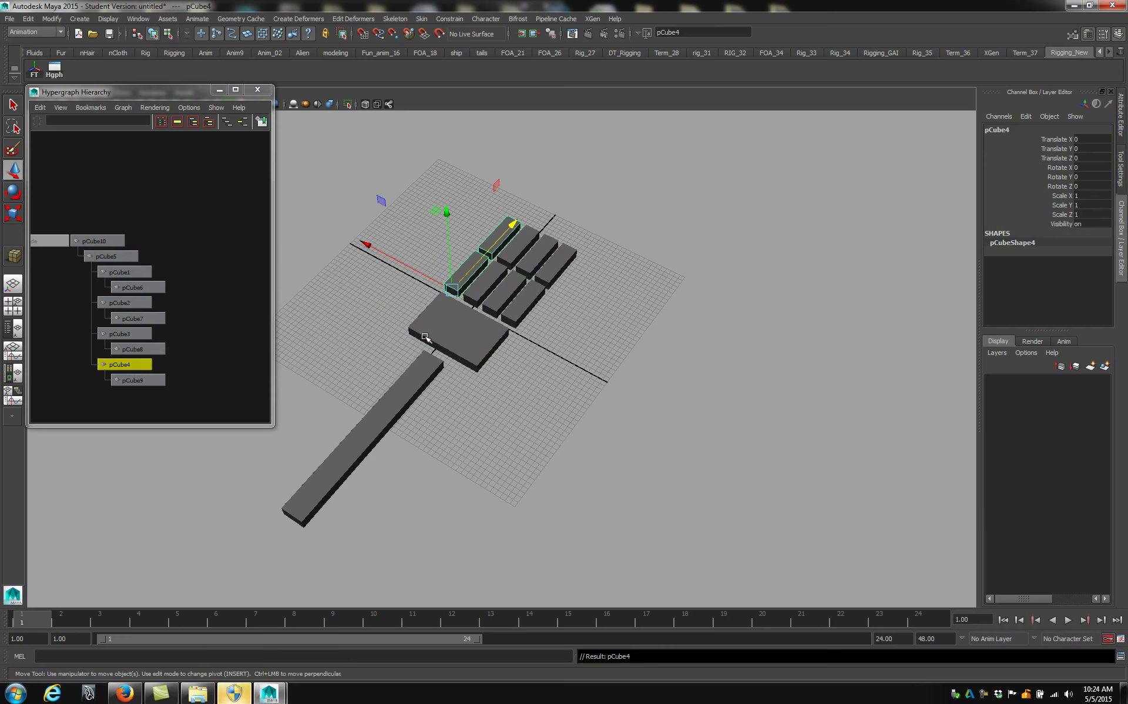
Step: Rename the base segment of the outer finger opposite pCube4, pCube1, as Index_1
{"action": "left_click_drag", "start_coordinate": [566, 324], "coordinate": [445, 373], "text": "alt"}
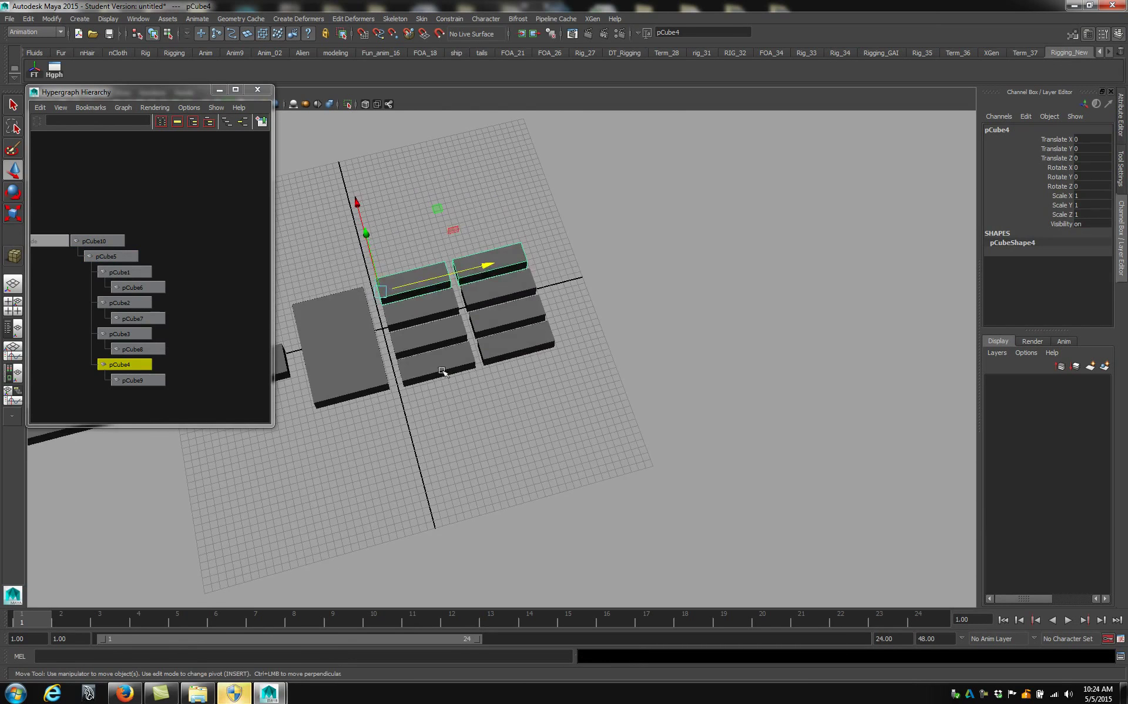
{"action": "left_click", "coordinate": [454, 361]}
{"action": "left_click", "coordinate": [517, 345], "text": "shift"}
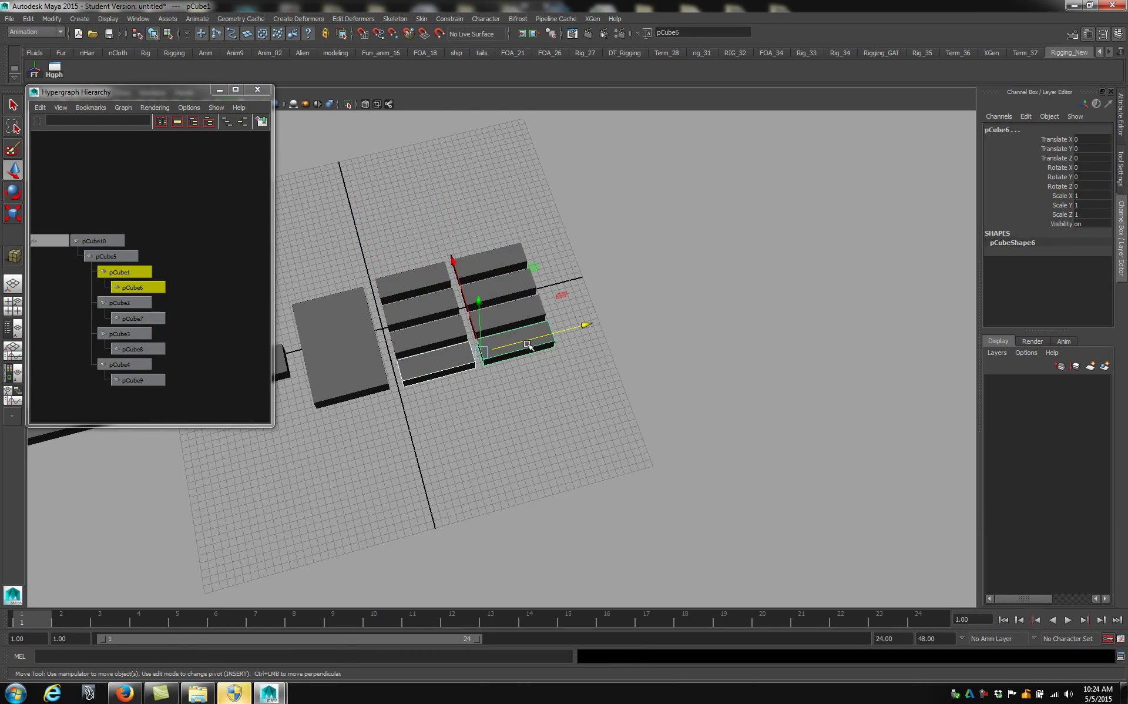
{"action": "left_click", "coordinate": [574, 372]}
{"action": "left_click", "coordinate": [430, 363]}
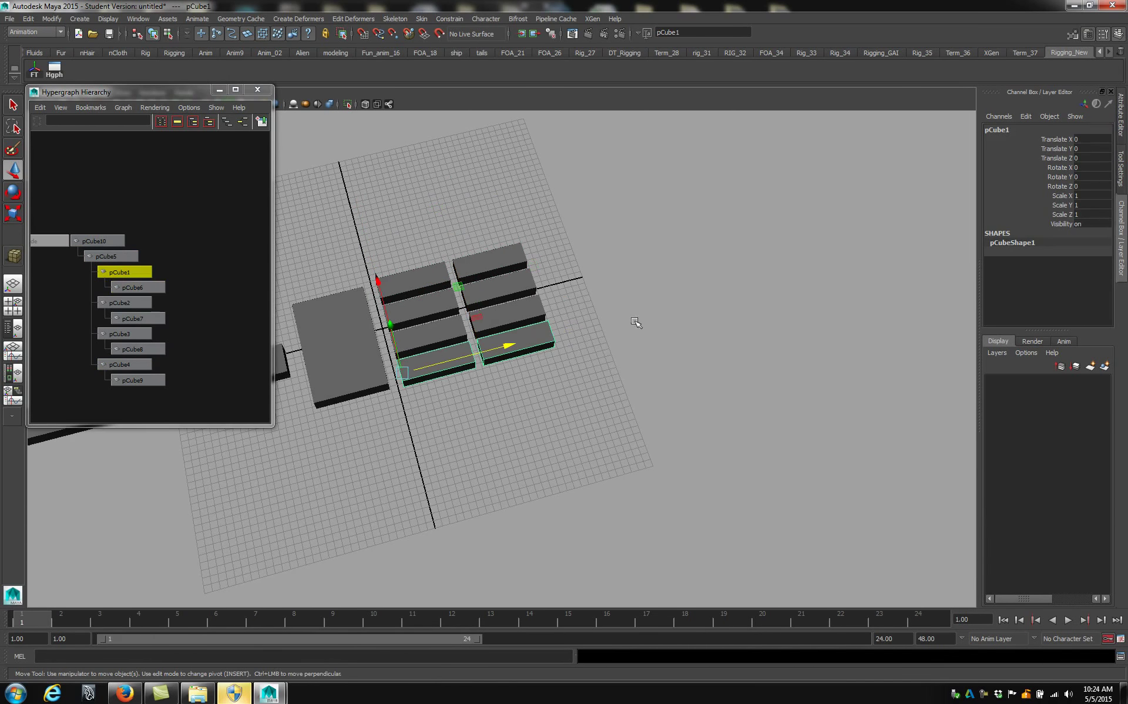
{"action": "double_click", "coordinate": [1031, 128]}
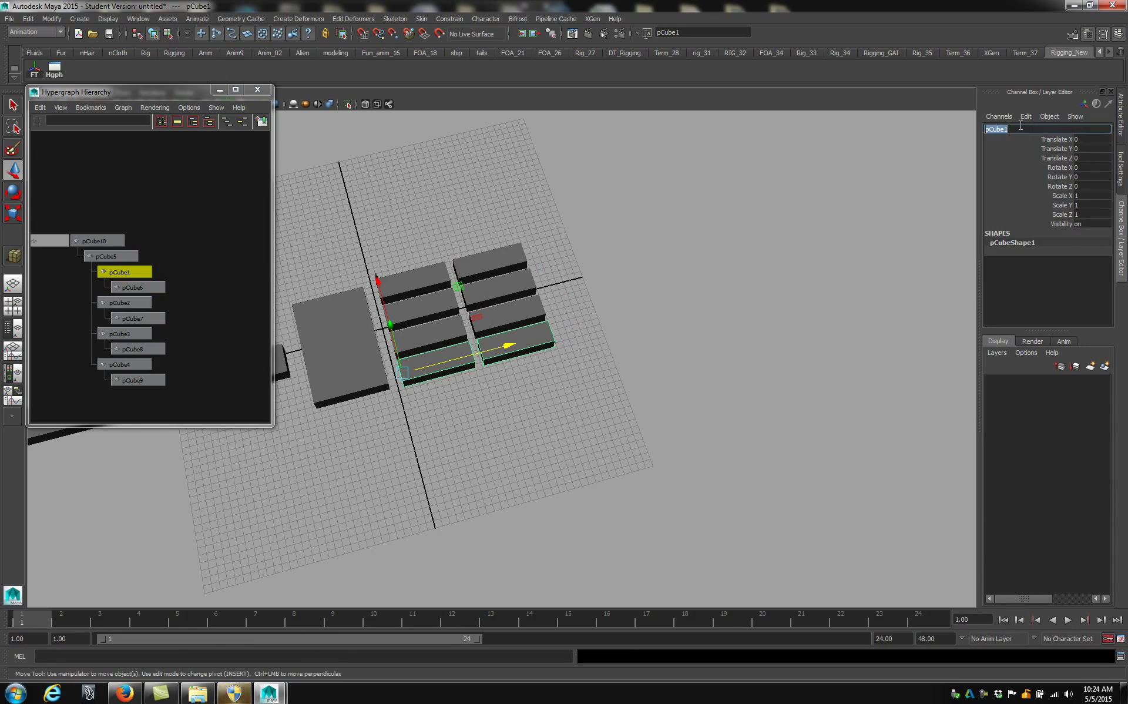
{"action": "key", "text": "BackSpace"}
{"action": "left_click_drag", "start_coordinate": [1021, 128], "coordinate": [934, 133]}
{"action": "left_click", "coordinate": [600, 403]}
Step: Rename the index finger's tip segment, pCube6, as Index_2, correcting the initial entry Index_1
{"action": "left_click", "coordinate": [514, 355]}
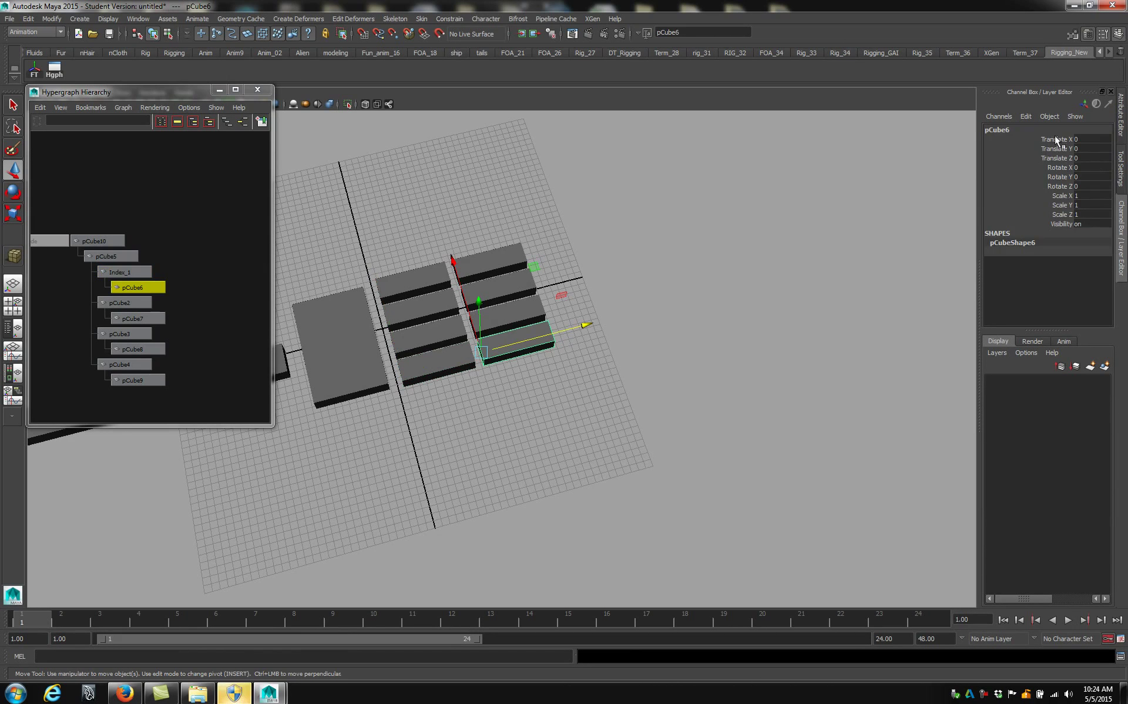
{"action": "double_click", "coordinate": [1020, 127]}
{"action": "type", "text": "Index_1"}
{"action": "key", "text": "Return"}
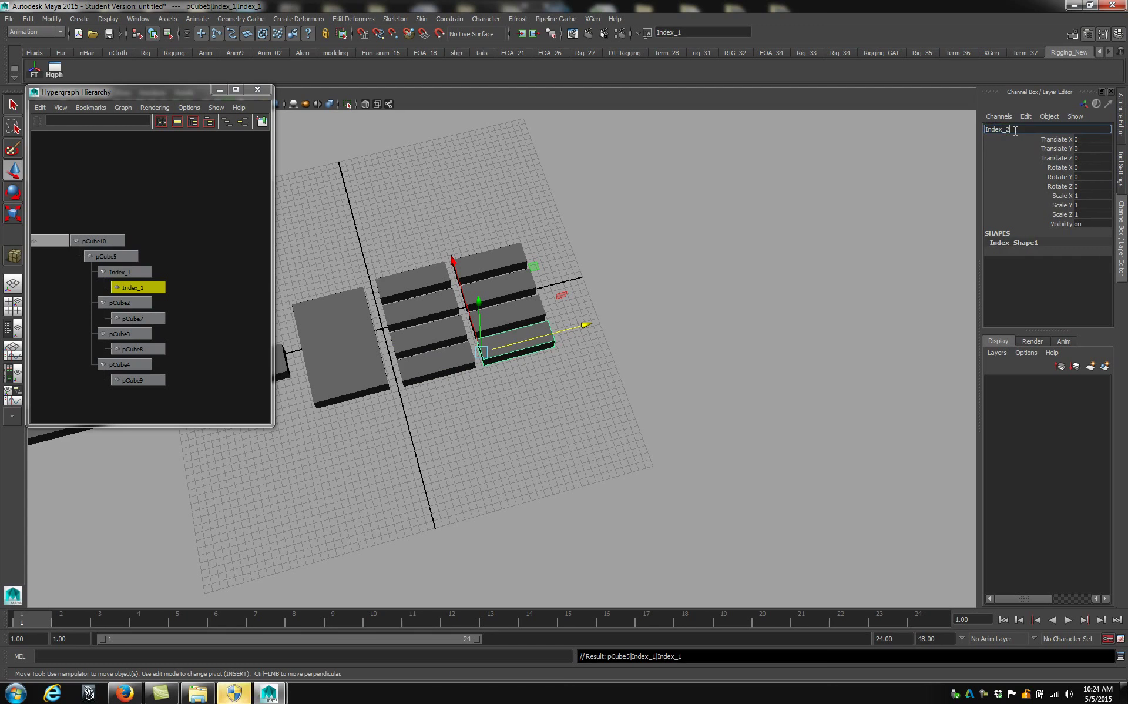
{"action": "key", "text": "Return"}
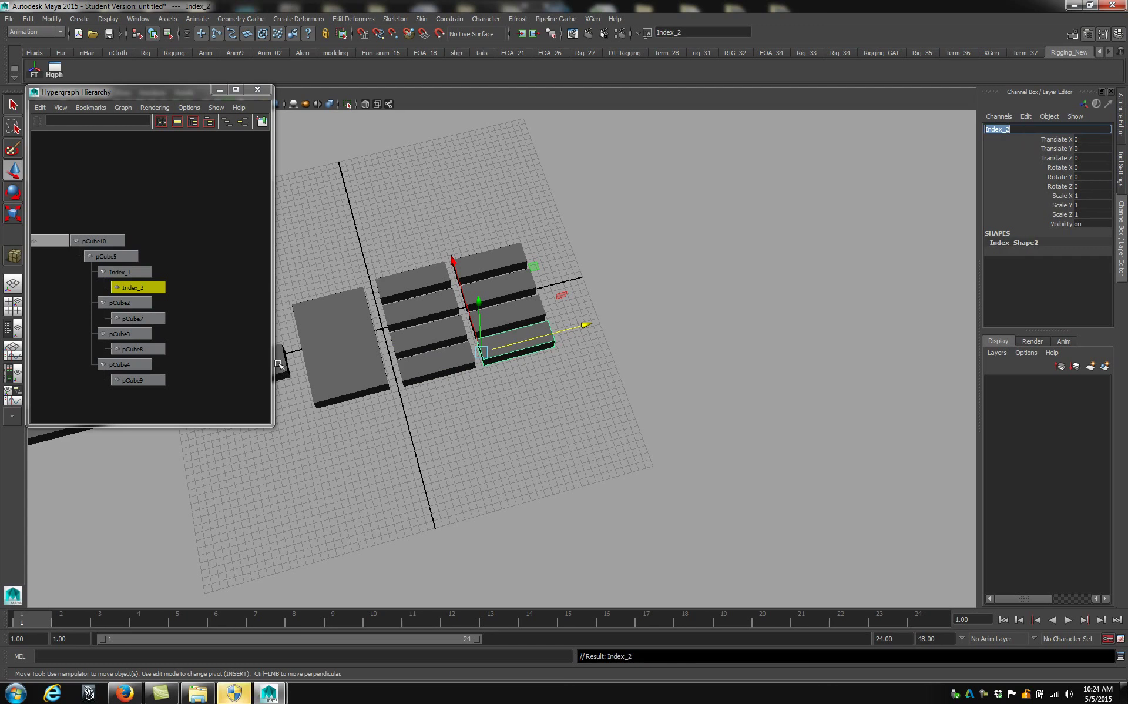
Step: Rename the parent cube of the fingers, pCube5, as Palm
{"action": "left_click", "coordinate": [109, 256]}
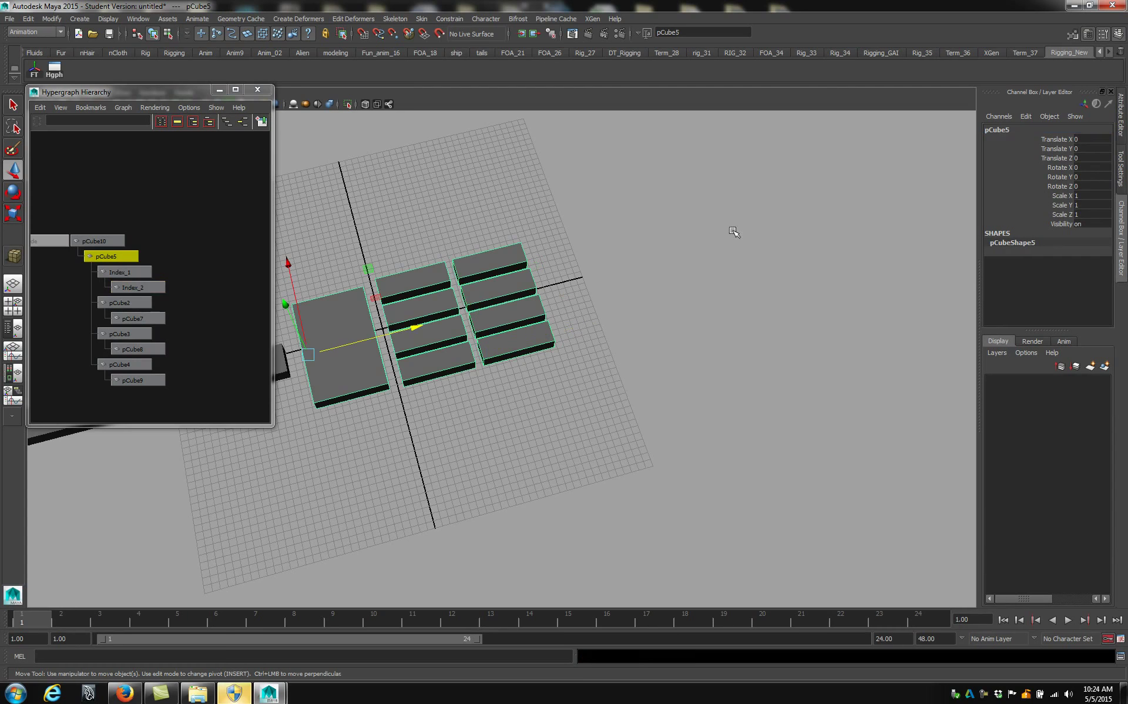
{"action": "double_click", "coordinate": [1020, 130]}
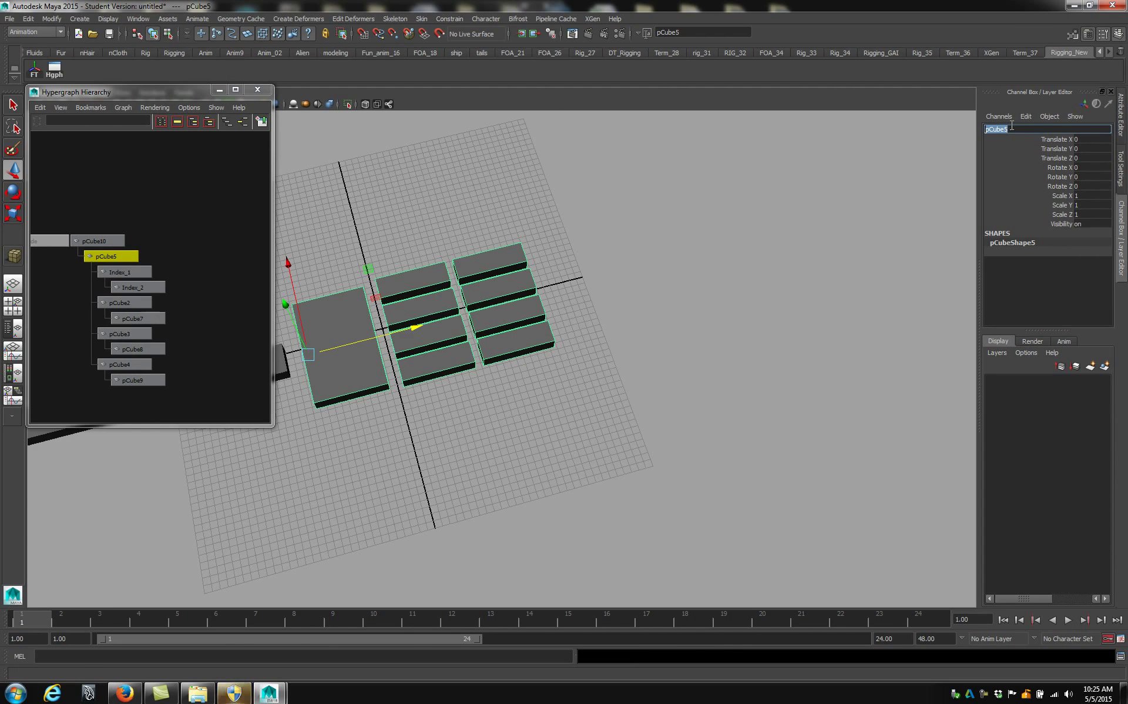
{"action": "type", "text": "Palm"}
{"action": "key", "text": "Return"}
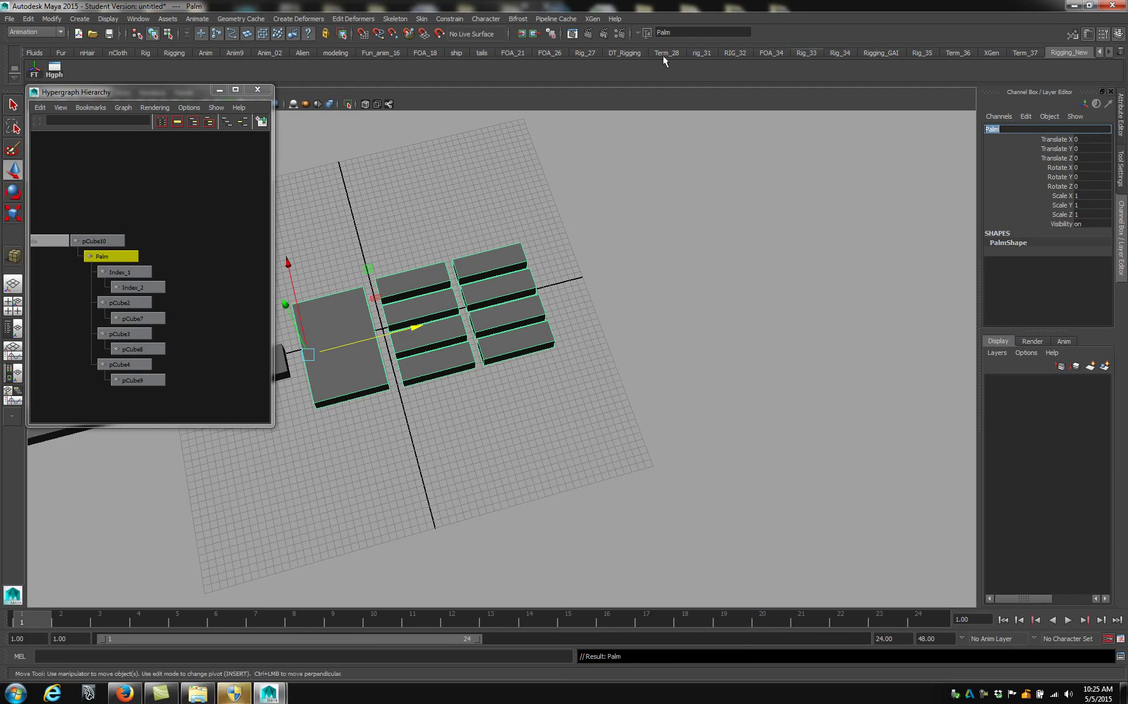
Step: Rename the palm's parent cube, pCube10, as Forearm
{"action": "key", "text": "f"}
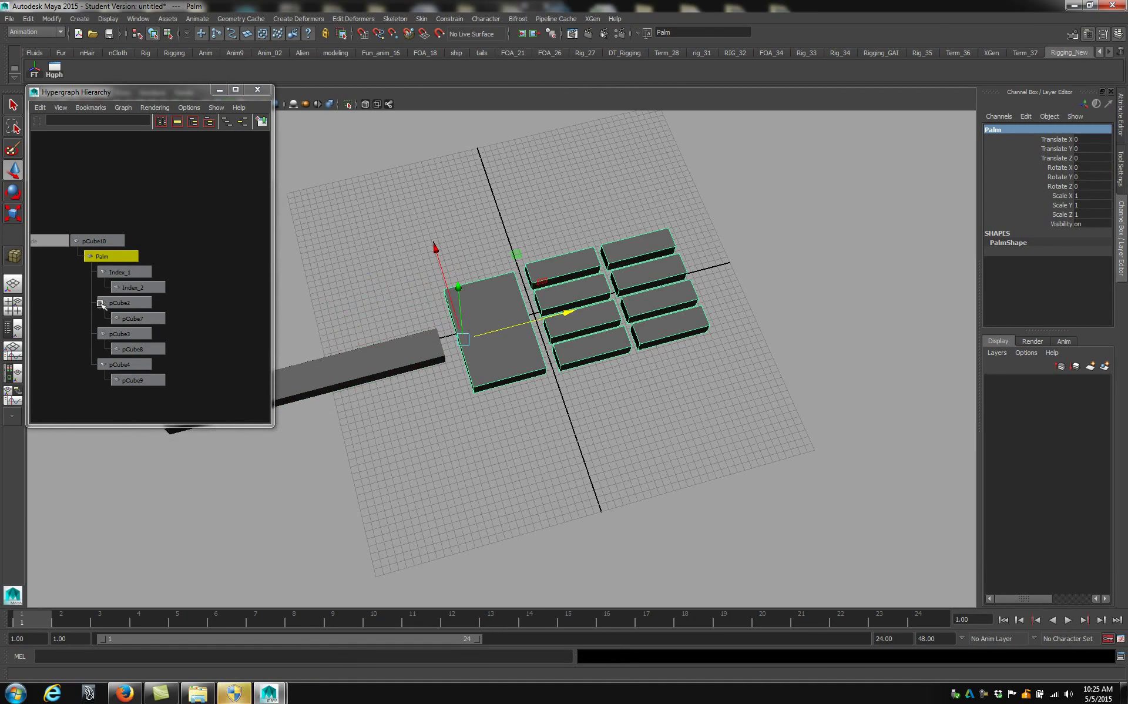
{"action": "left_click", "coordinate": [97, 241]}
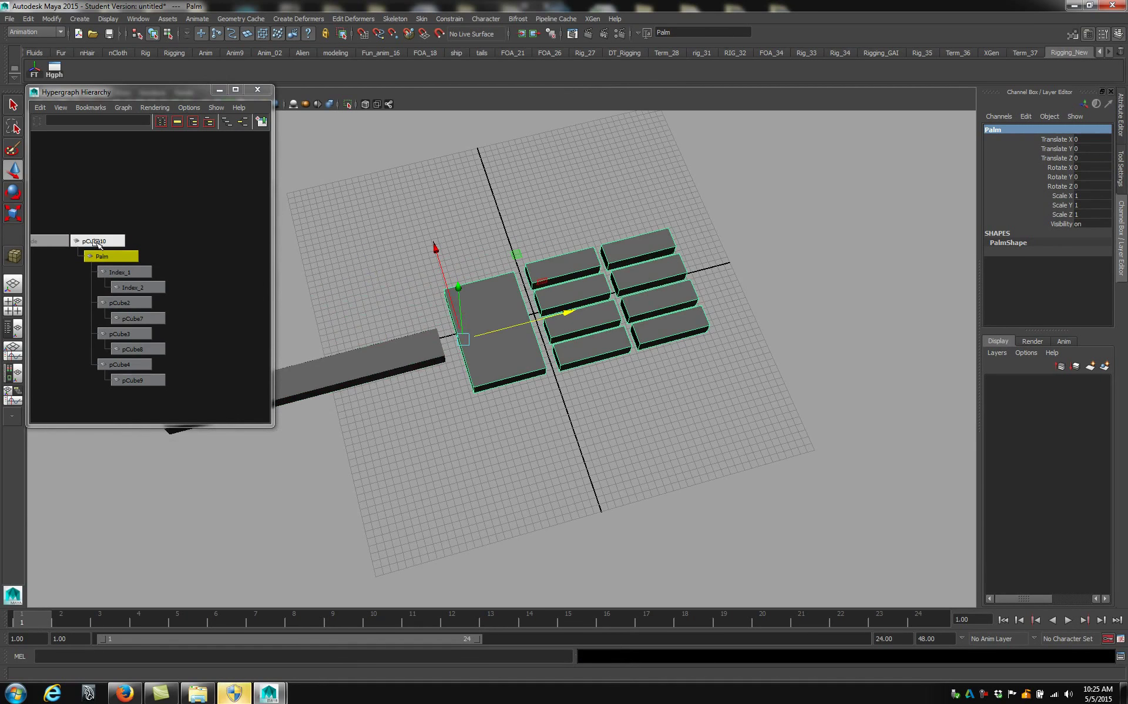
{"action": "left_click", "coordinate": [1009, 129]}
{"action": "type", "text": "Forearm"}
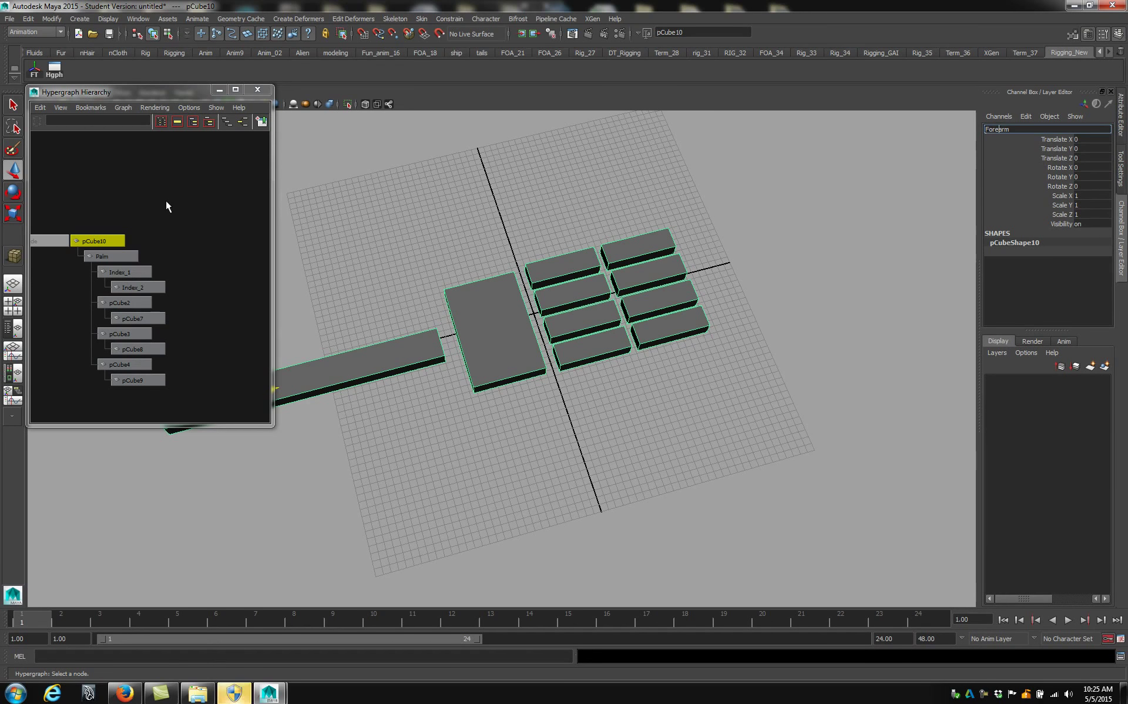
{"action": "key", "text": "Return"}
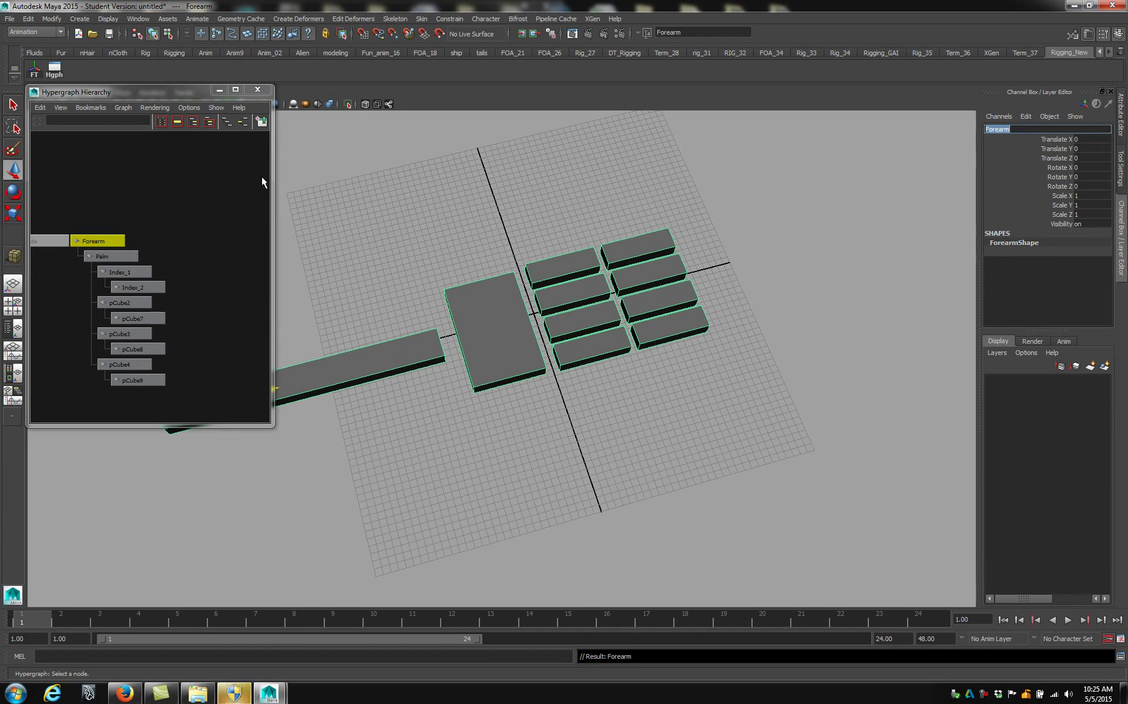
Step: Rename the two segments of the finger beside the index, pCube2 and pCube7, together using the base name Mid
{"action": "left_click", "coordinate": [491, 402]}
{"action": "left_click_drag", "start_coordinate": [491, 402], "coordinate": [386, 332], "text": "alt"}
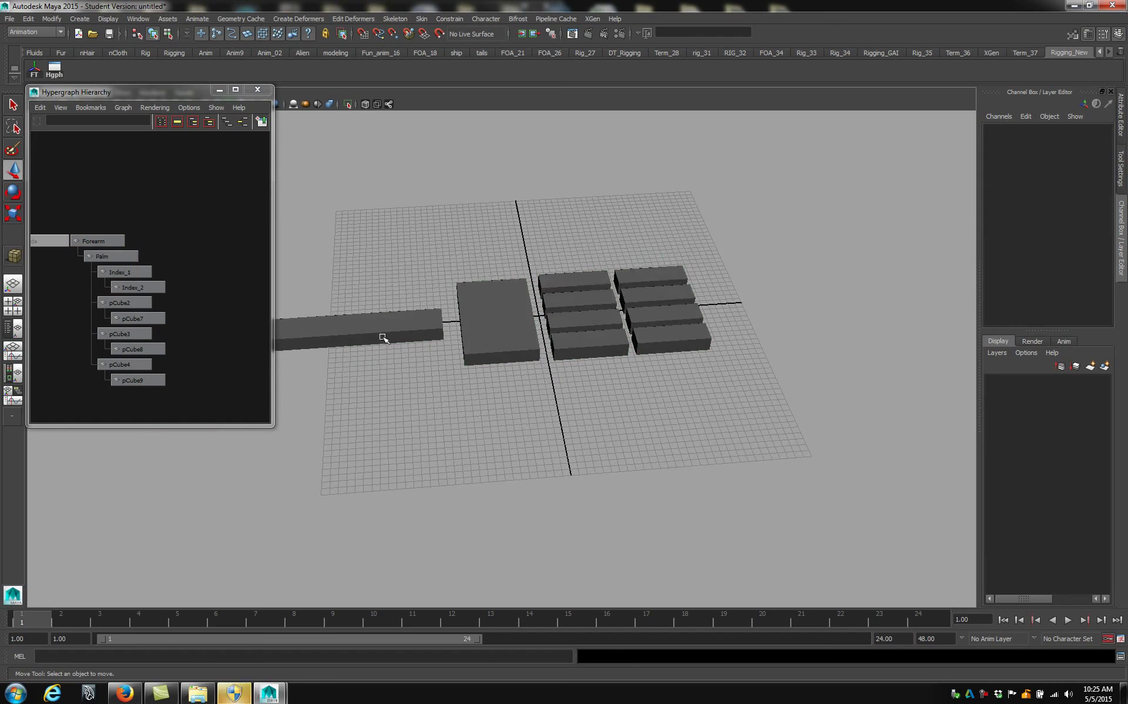
{"action": "left_click", "coordinate": [499, 330]}
{"action": "scroll", "coordinate": [184, 301], "scroll_direction": "up", "scroll_amount": 2}
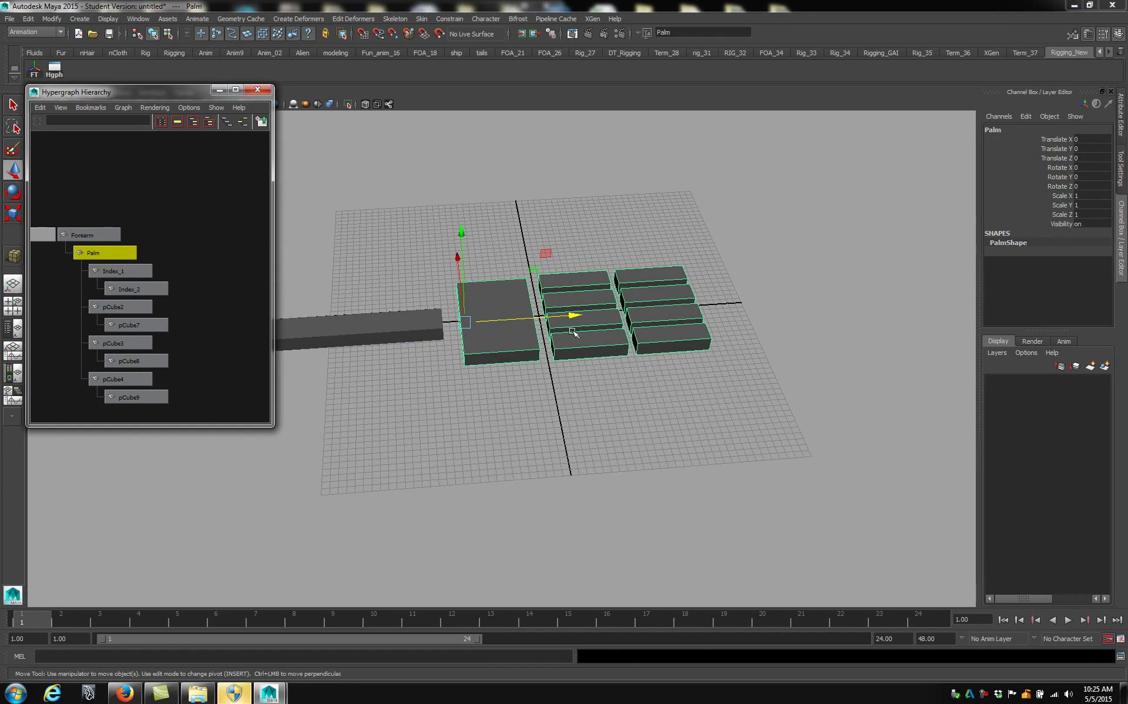
{"action": "left_click_drag", "start_coordinate": [133, 333], "coordinate": [132, 334]}
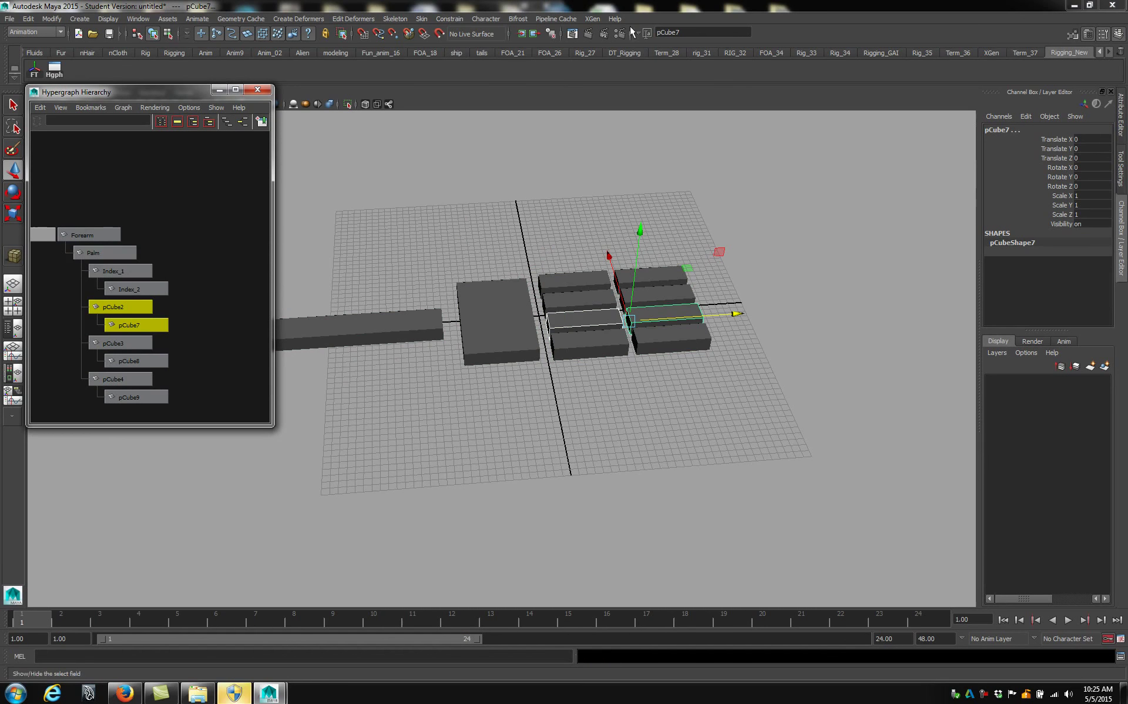
{"action": "left_click", "coordinate": [639, 33]}
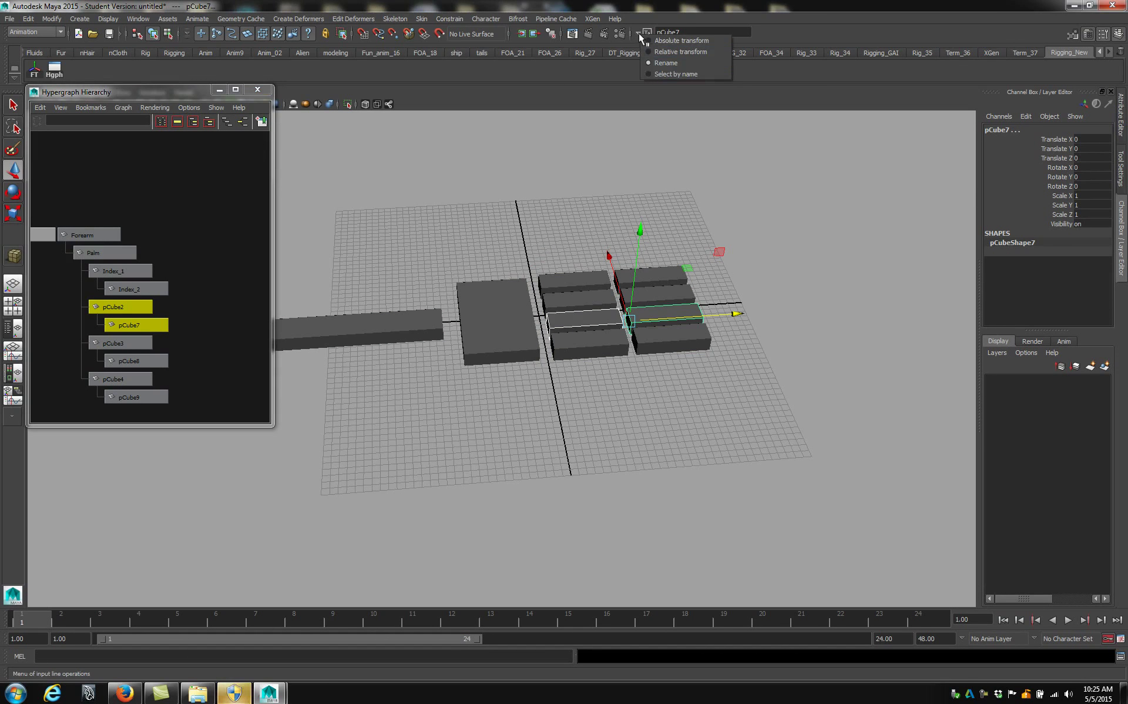
{"action": "left_click", "coordinate": [664, 63]}
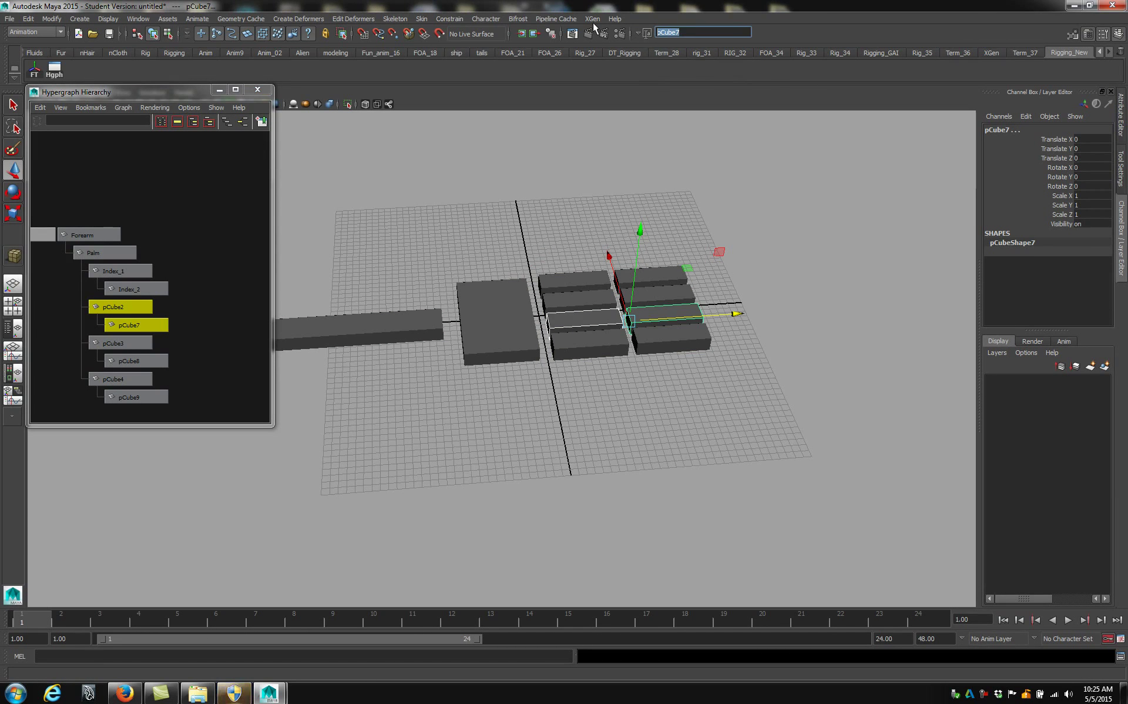
{"action": "type", "text": "Mid"}
{"action": "key", "text": "Return"}
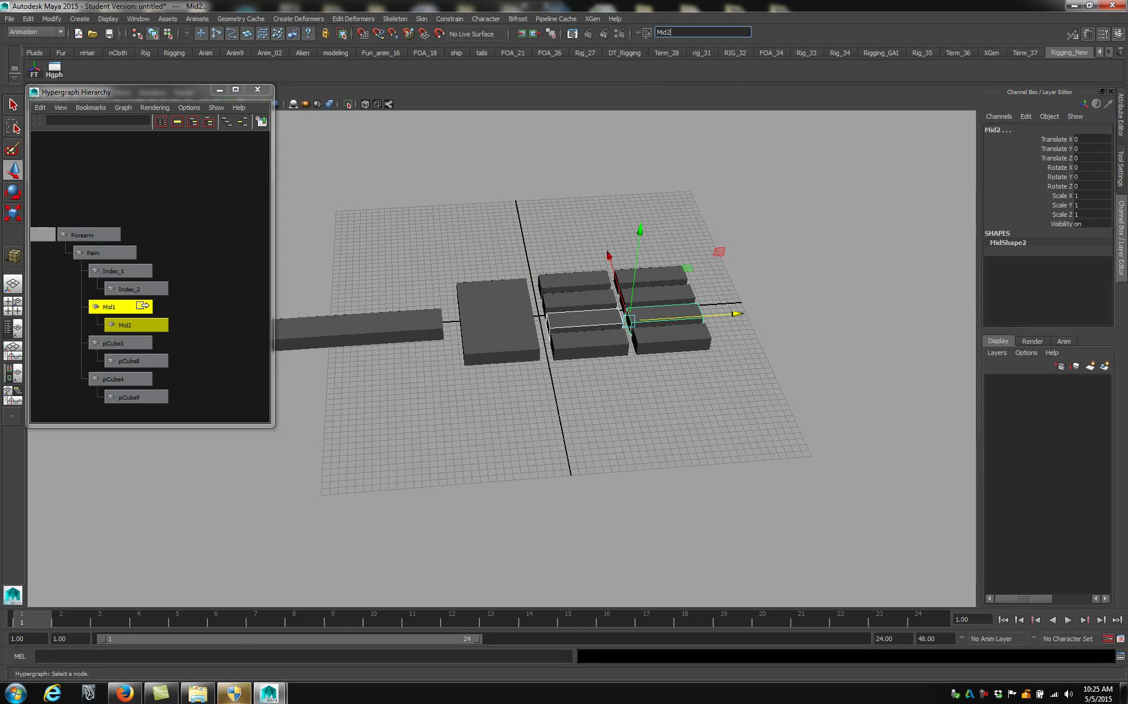
Step: Rename the third finger's segments, pCube3 and pCube8, together as Ring1 and Ring2
{"action": "left_click_drag", "start_coordinate": [167, 346], "coordinate": [134, 362]}
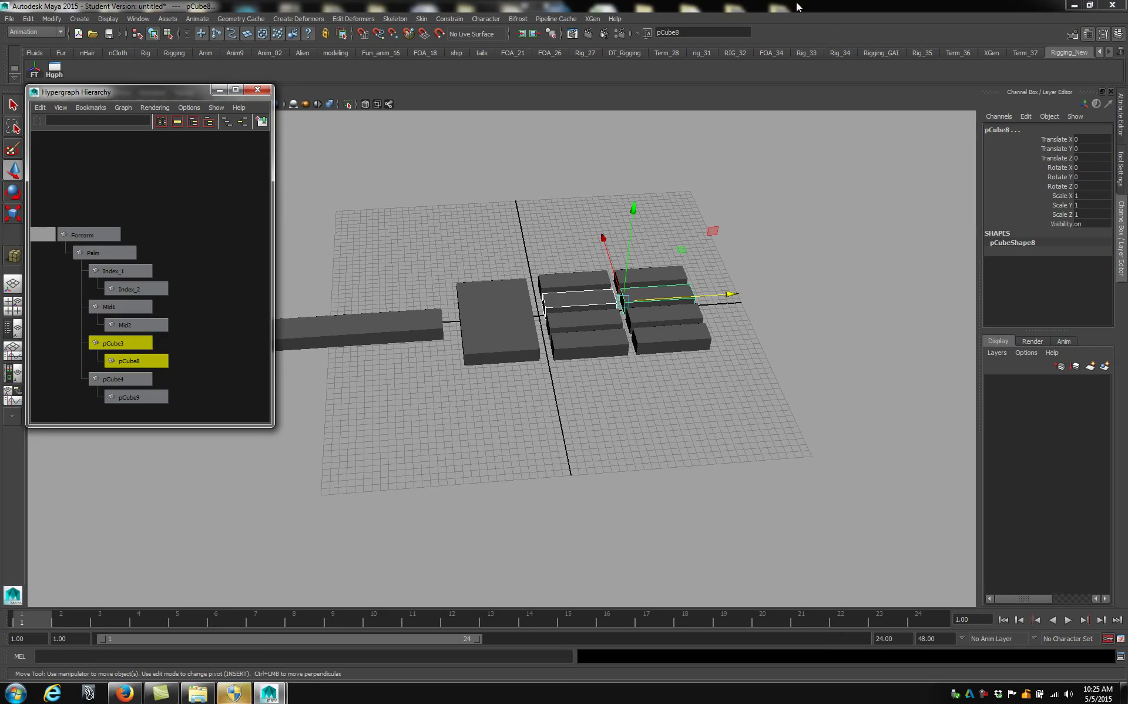
{"action": "left_click_drag", "start_coordinate": [702, 32], "coordinate": [632, 34]}
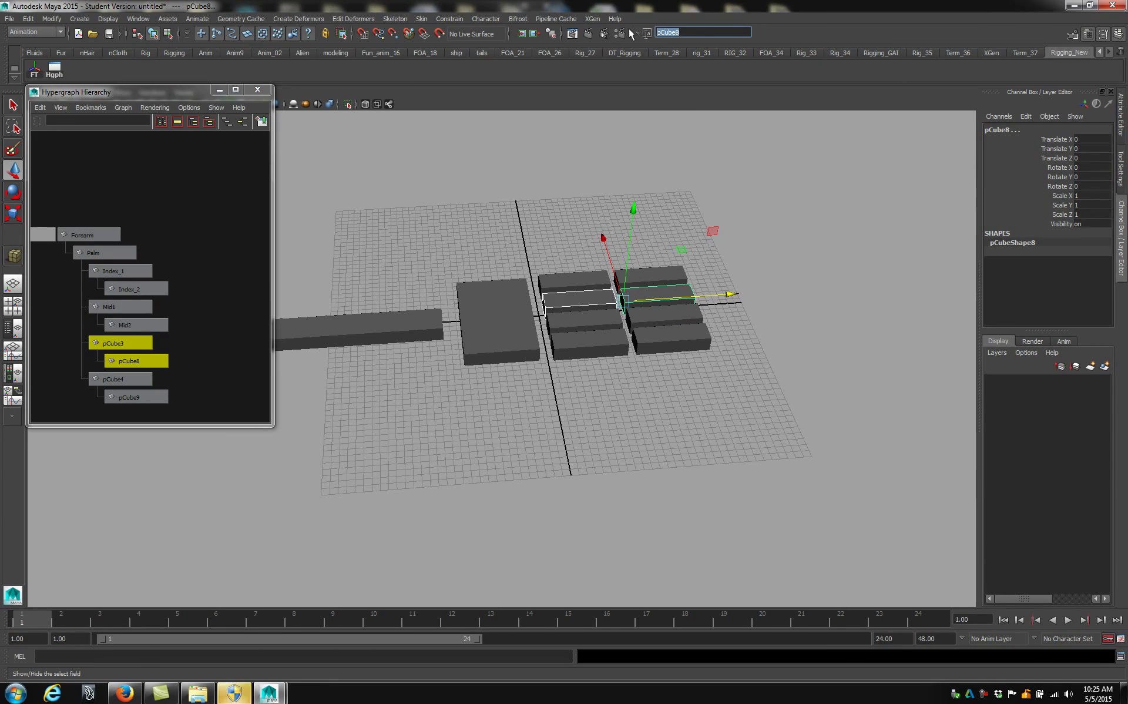
{"action": "type", "text": "Ring2"}
{"action": "key", "text": "Return"}
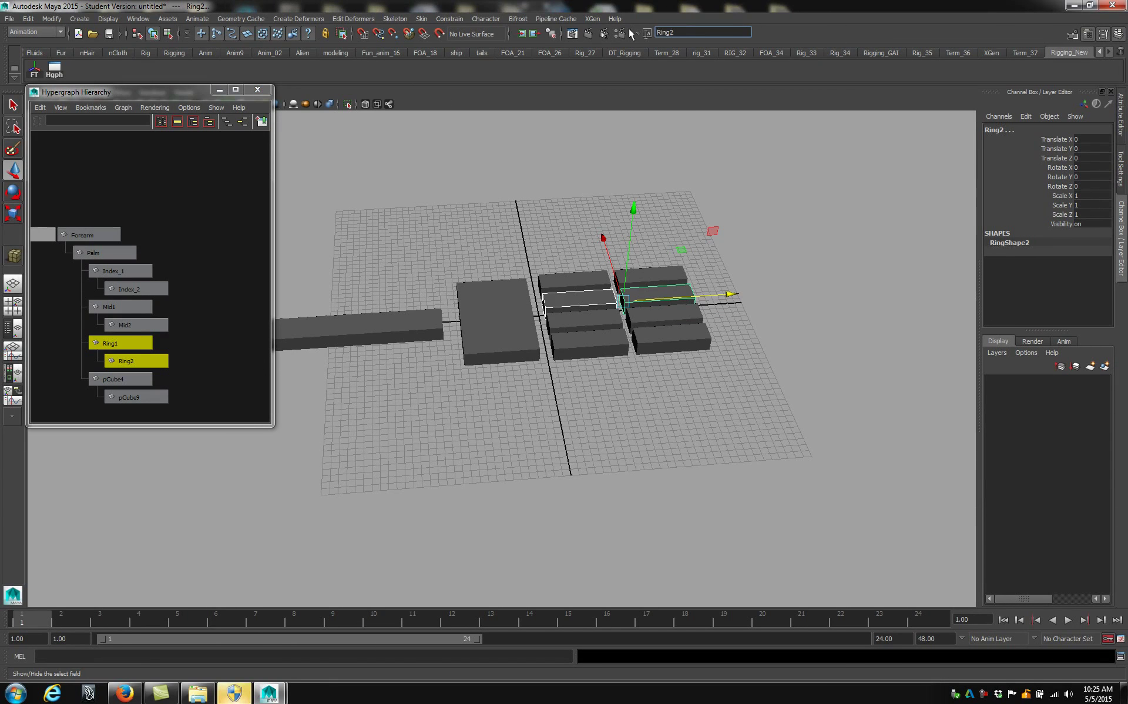
Step: Rename the outermost finger's segments, pCube4 and pCube9, together using the base name Pinky
{"action": "left_click", "coordinate": [136, 397]}
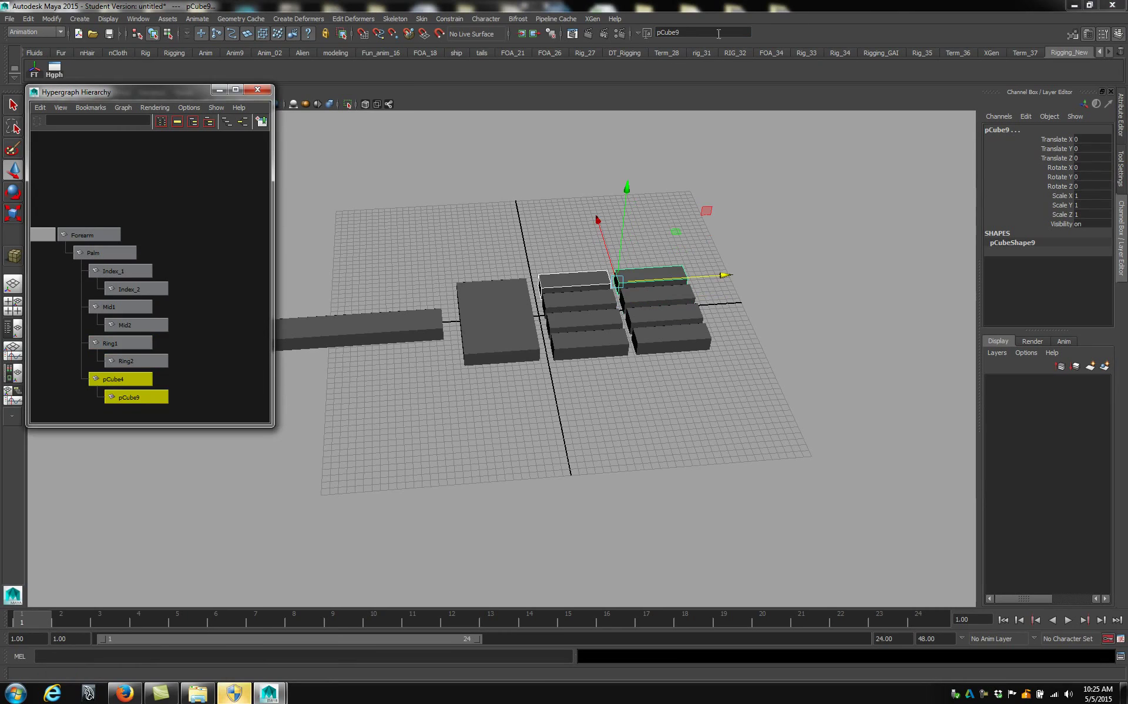
{"action": "left_click", "coordinate": [661, 32]}
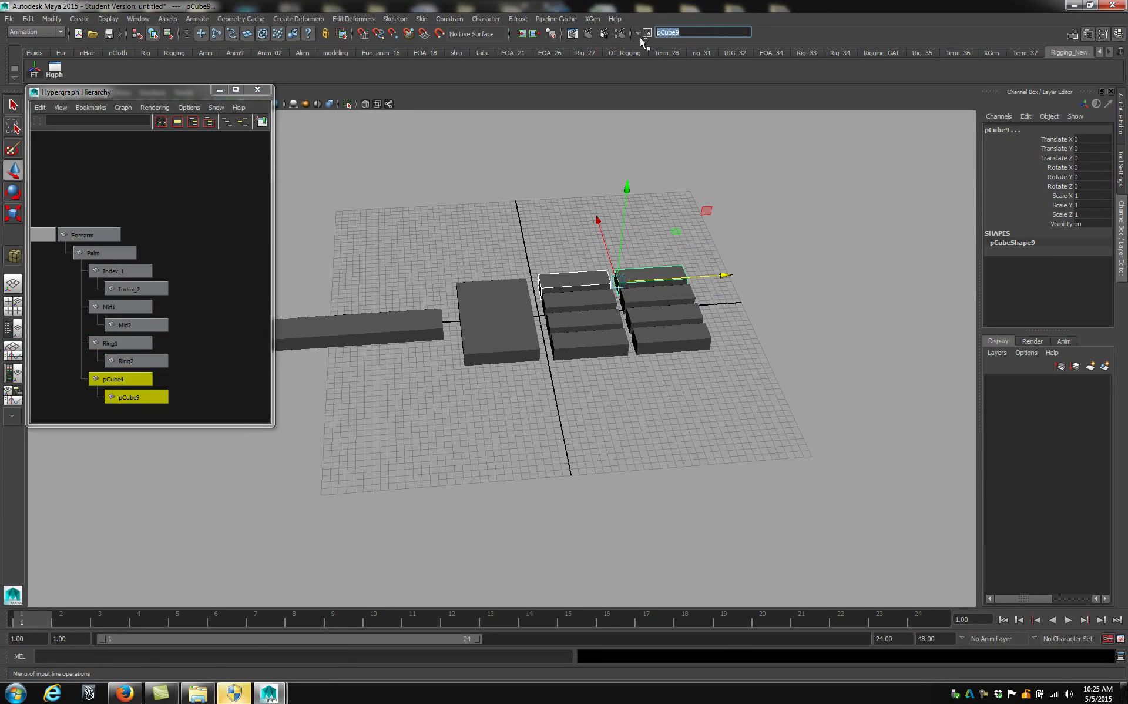
{"action": "type", "text": "Pinky"}
{"action": "key", "text": "Return"}
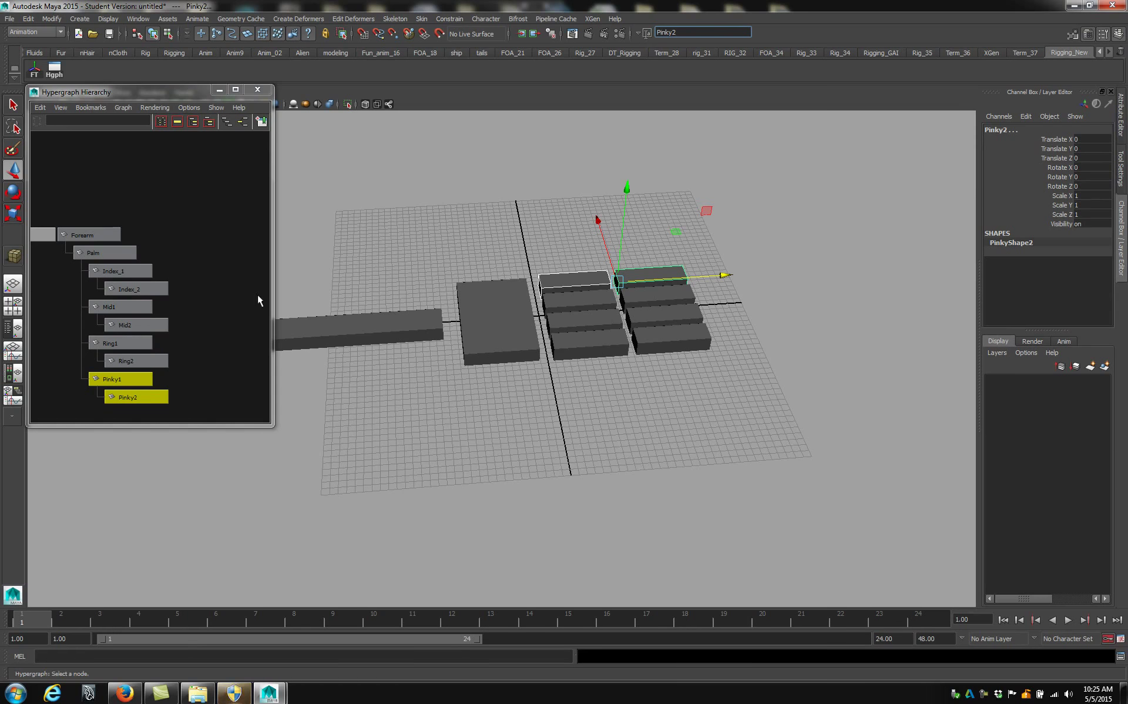
Step: Enlarge the Hypergraph Hierarchy window and look over the renamed hand hierarchy alongside the model
{"action": "left_click_drag", "start_coordinate": [552, 405], "coordinate": [526, 465], "text": "alt"}
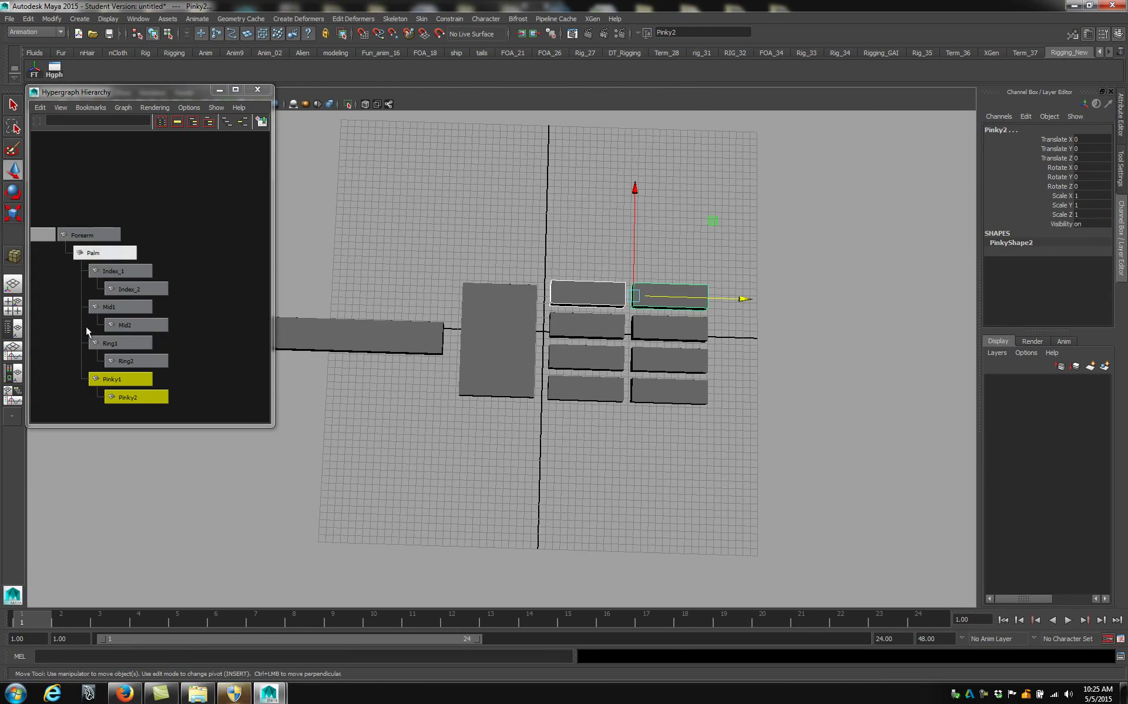
{"action": "left_click_drag", "start_coordinate": [264, 423], "coordinate": [275, 577]}
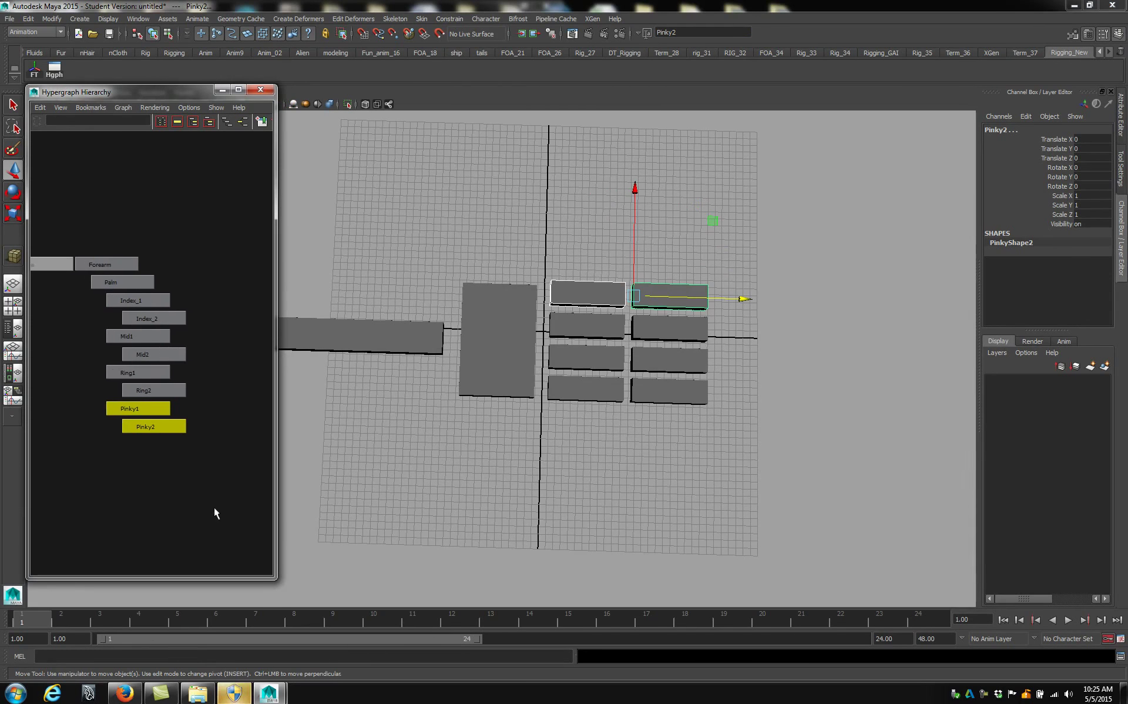
{"action": "middle_click_drag", "start_coordinate": [622, 383], "coordinate": [574, 401], "text": "alt"}
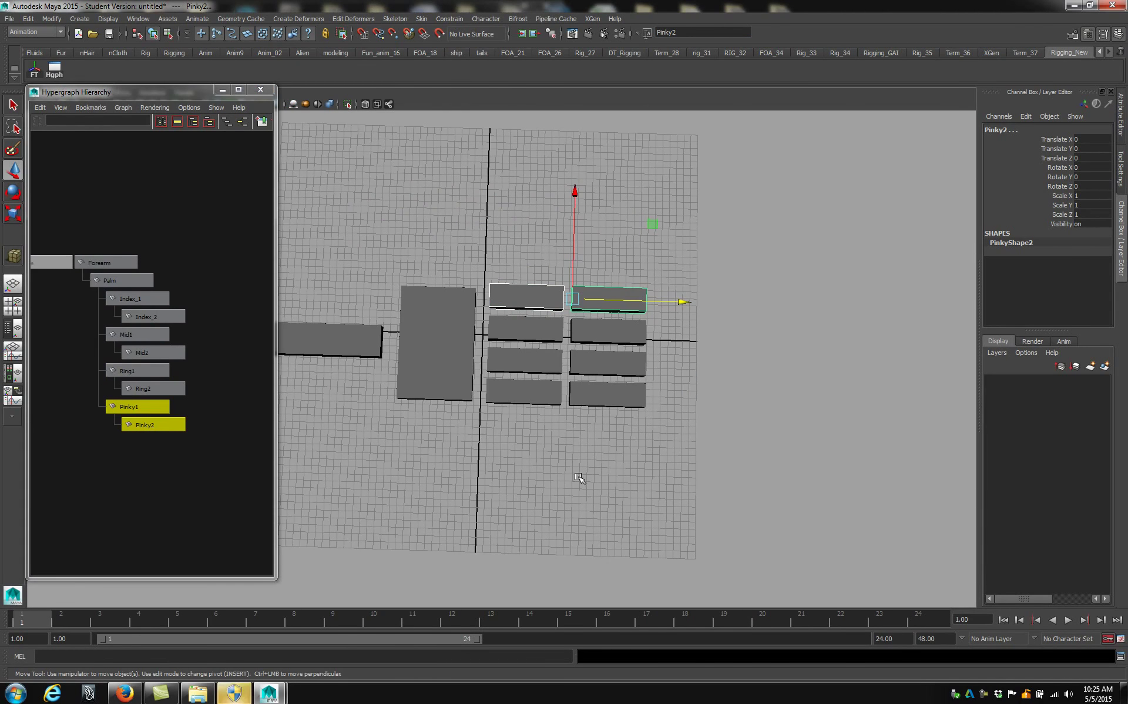
{"action": "middle_click_drag", "start_coordinate": [580, 478], "coordinate": [720, 473], "text": "alt"}
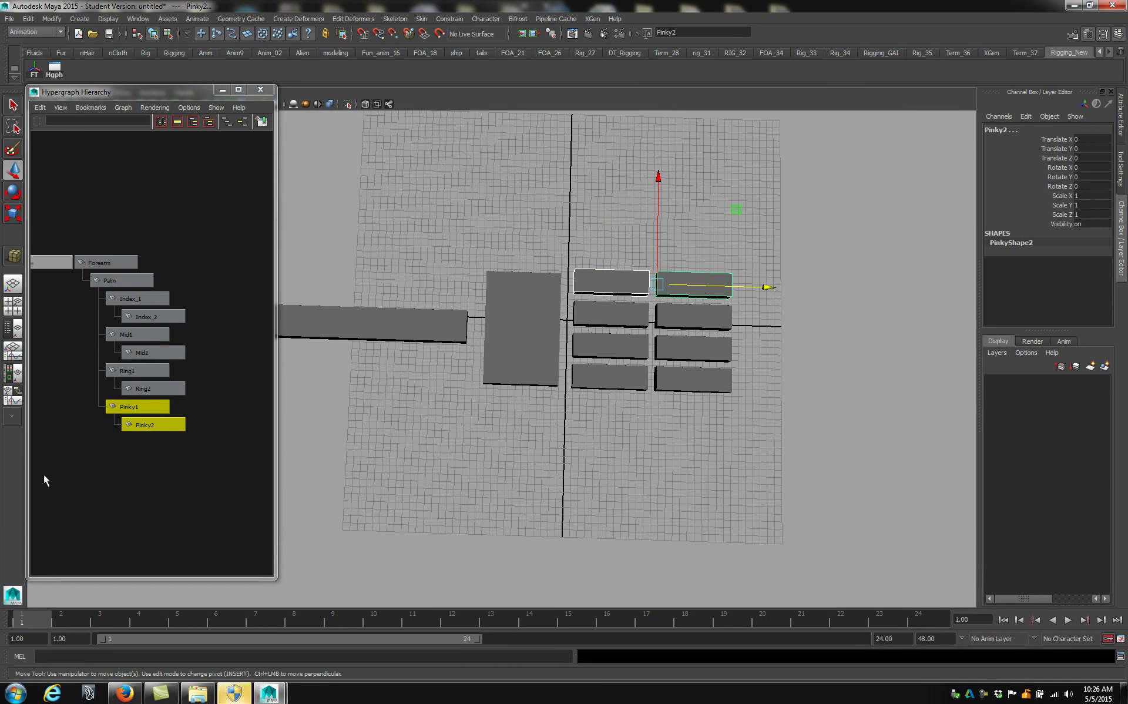
{"action": "middle_click_drag", "start_coordinate": [152, 490], "coordinate": [86, 456], "text": "alt"}
{"action": "right_click_drag", "start_coordinate": [87, 456], "coordinate": [140, 475], "text": "alt"}
{"action": "scroll", "coordinate": [141, 482], "scroll_direction": "down", "scroll_amount": 5}
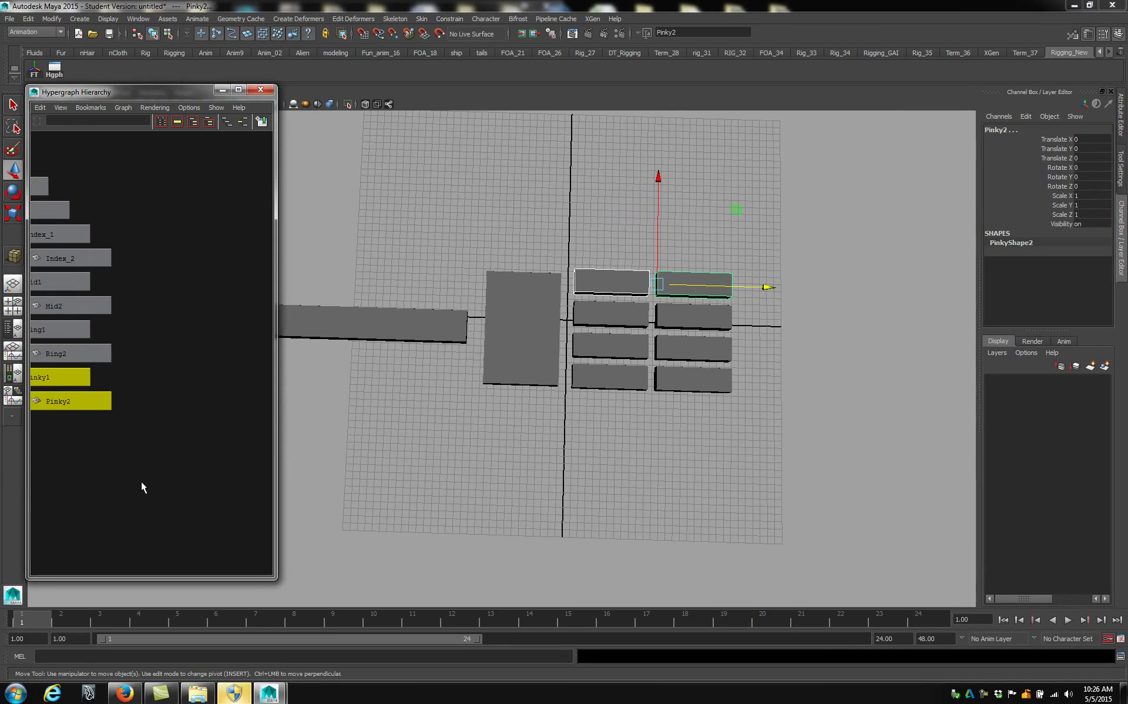
{"action": "middle_click_drag", "start_coordinate": [130, 435], "coordinate": [182, 428], "text": "alt"}
{"action": "right_click_drag", "start_coordinate": [182, 428], "coordinate": [162, 498], "text": "alt"}
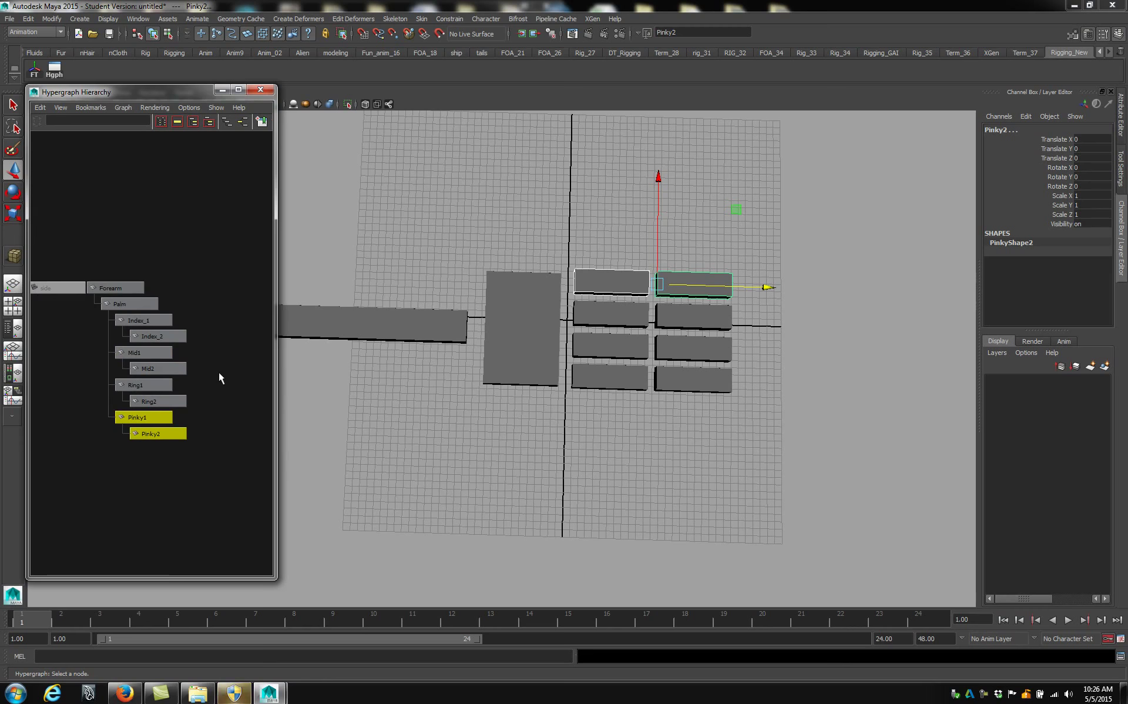
Step: Examine the default persp, top, front and side camera nodes and the Forearm hierarchy beside them in the Hypergraph
{"action": "key", "text": "f"}
{"action": "key", "text": "a"}
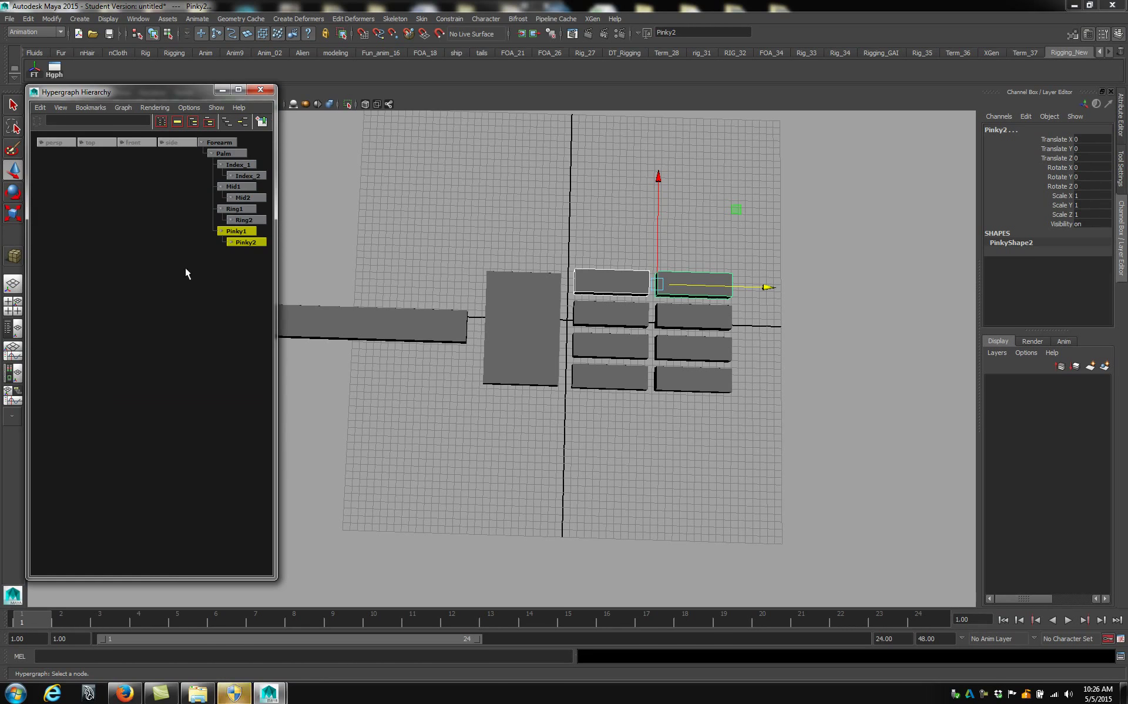
{"action": "left_click_drag", "start_coordinate": [51, 166], "coordinate": [169, 135]}
{"action": "middle_click_drag", "start_coordinate": [161, 175], "coordinate": [152, 338], "text": "alt"}
{"action": "scroll", "coordinate": [154, 264], "scroll_direction": "up", "scroll_amount": 3}
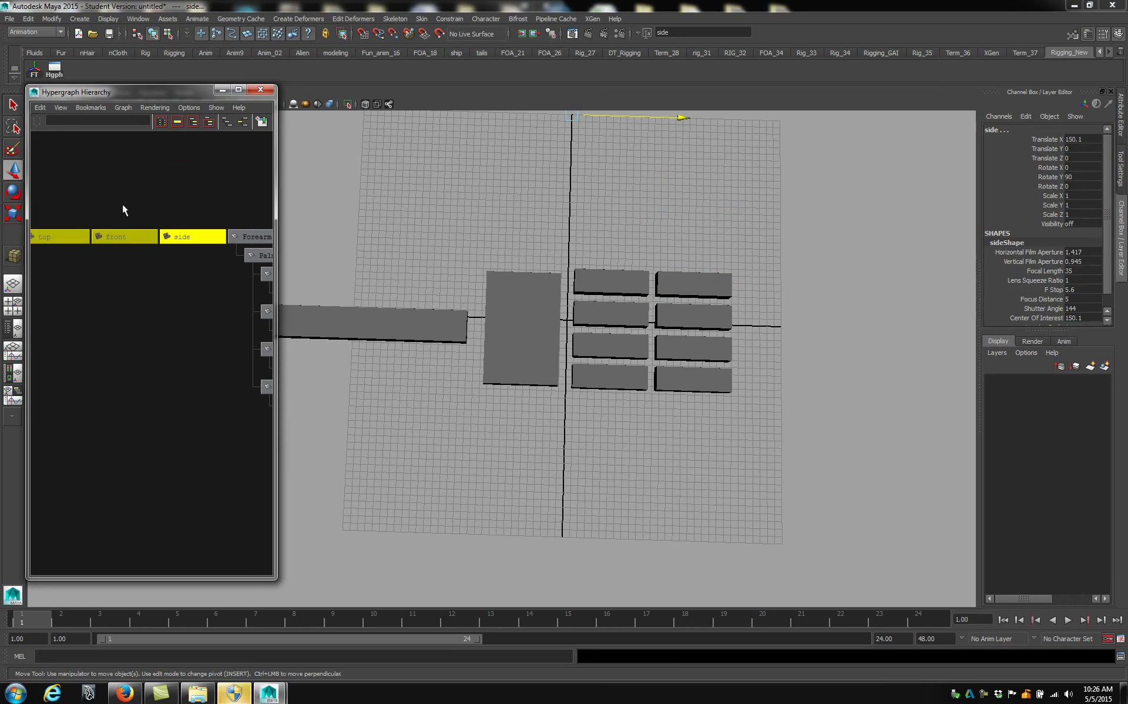
{"action": "middle_click_drag", "start_coordinate": [136, 267], "coordinate": [223, 287], "text": "alt"}
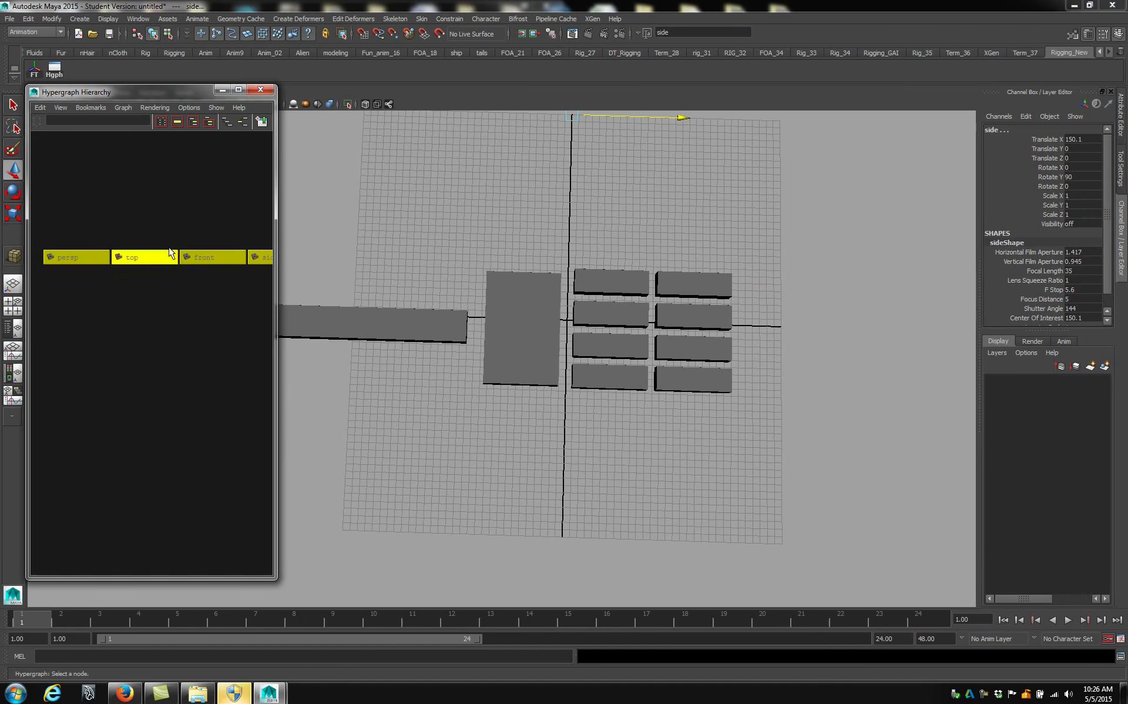
{"action": "middle_click_drag", "start_coordinate": [166, 353], "coordinate": [81, 326], "text": "alt"}
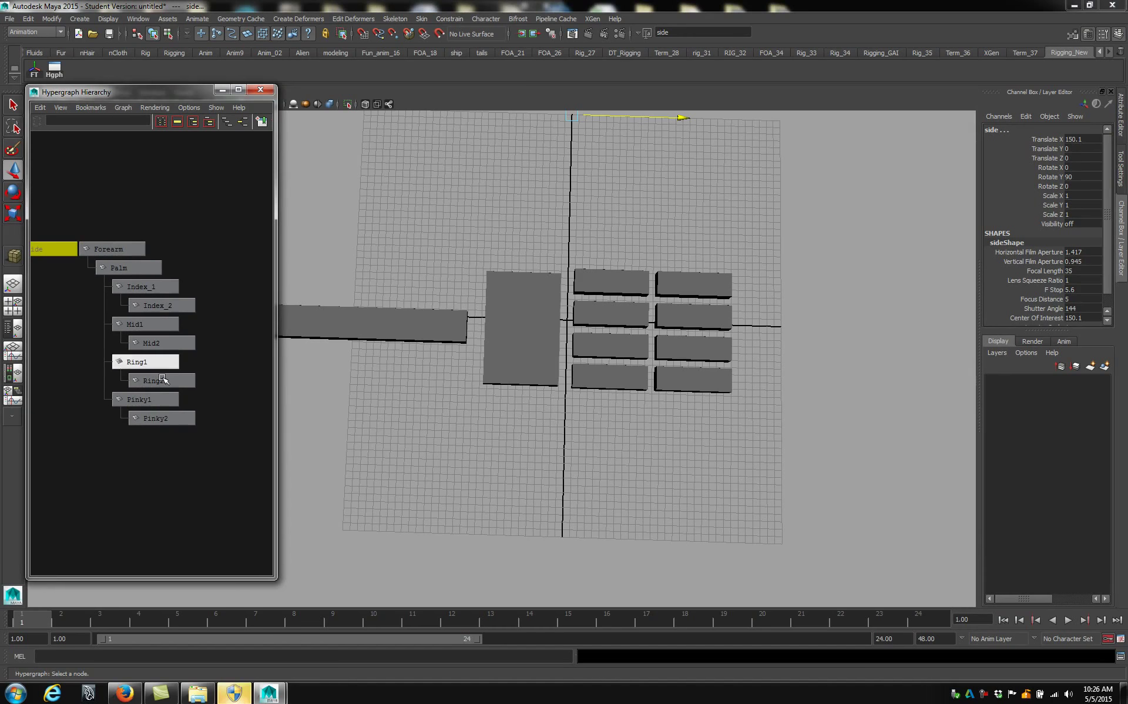
Step: Unparent Index_1, Mid1, Ring1 and Pinky1 one by one from Palm in the Hypergraph
{"action": "left_click_drag", "start_coordinate": [532, 299], "coordinate": [520, 200], "text": "alt"}
{"action": "left_click_drag", "start_coordinate": [157, 435], "coordinate": [579, 434], "text": "alt"}
{"action": "scroll", "coordinate": [576, 415], "scroll_direction": "down", "scroll_amount": 3}
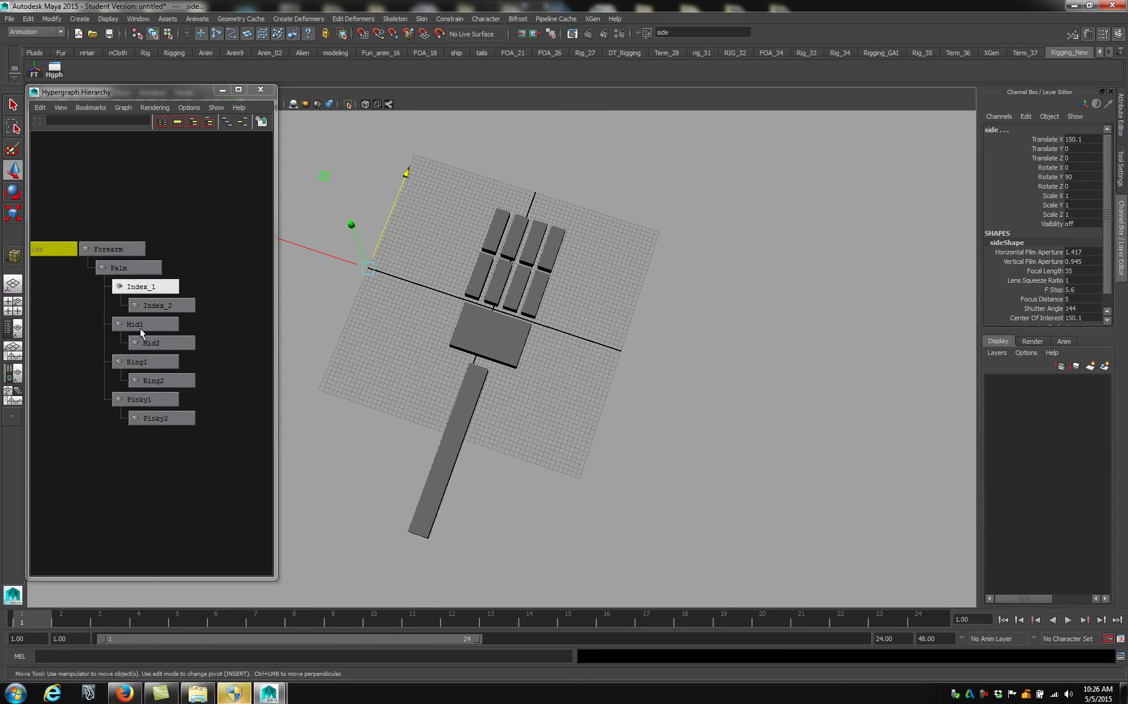
{"action": "left_click", "coordinate": [158, 288]}
{"action": "middle_click_drag", "start_coordinate": [158, 288], "coordinate": [206, 305]}
{"action": "left_click", "coordinate": [158, 288]}
{"action": "left_click", "coordinate": [140, 287]}
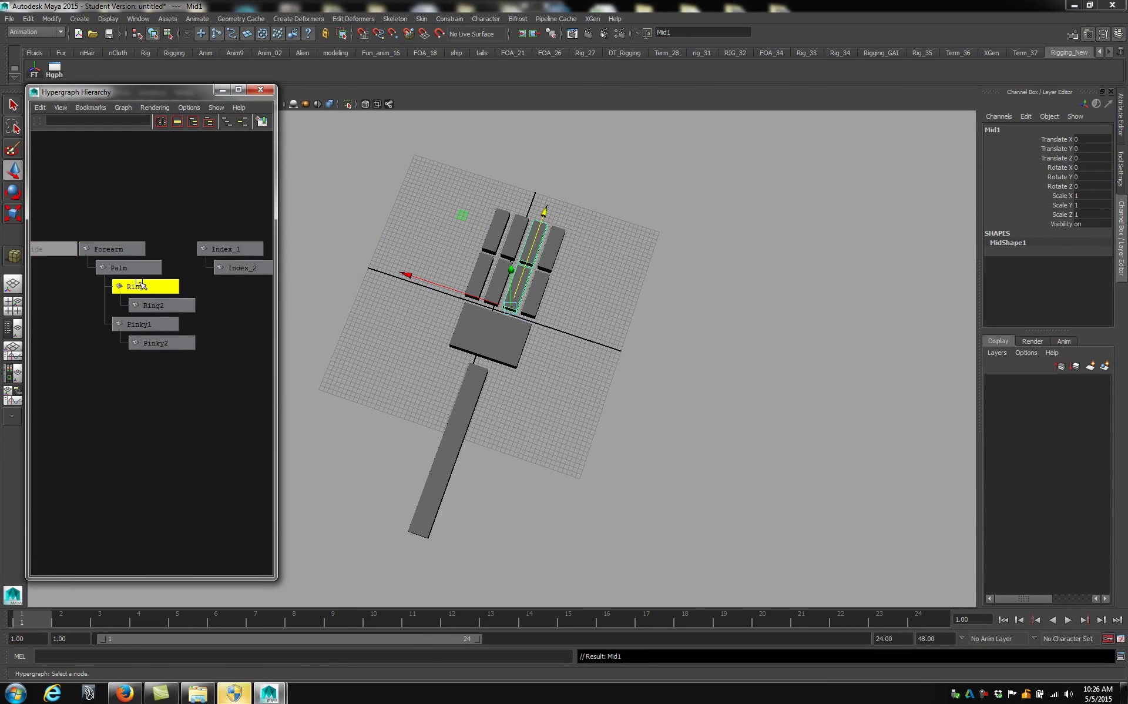
{"action": "middle_click_drag", "start_coordinate": [140, 287], "coordinate": [240, 315]}
{"action": "left_click", "coordinate": [136, 288]}
{"action": "middle_click_drag", "start_coordinate": [166, 307], "coordinate": [201, 370]}
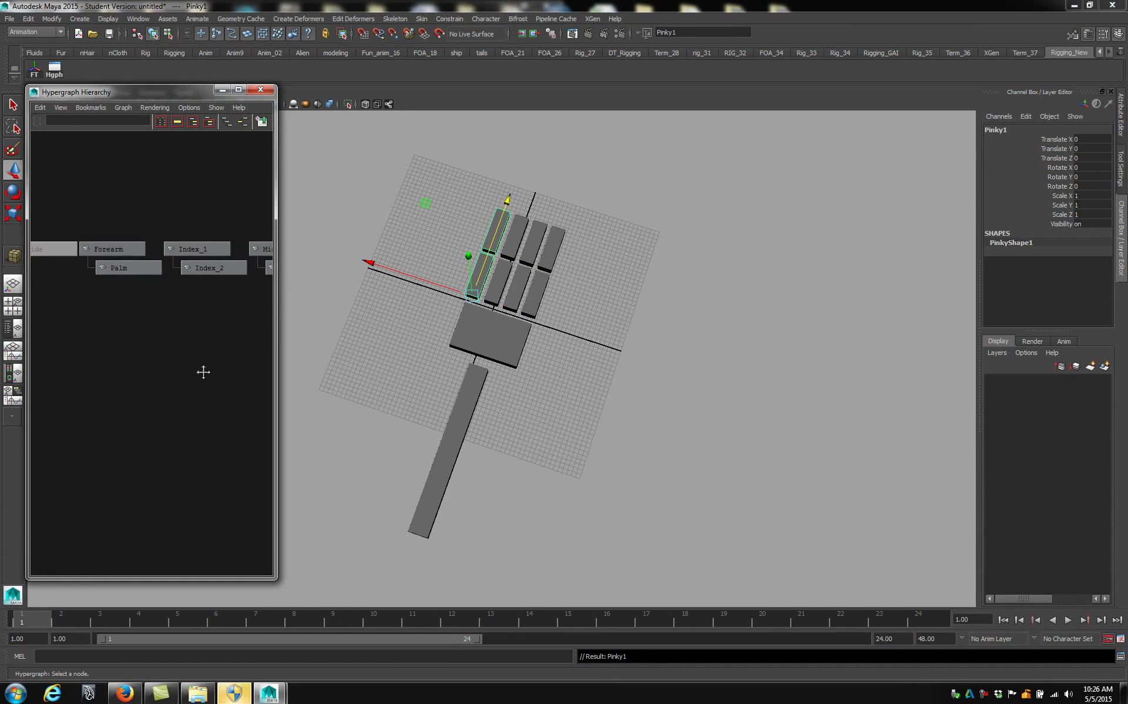
Step: Select Index_1, Mid1, Ring1 and Pinky1 together and reparent them to Palm in the Hypergraph
{"action": "key", "text": "a"}
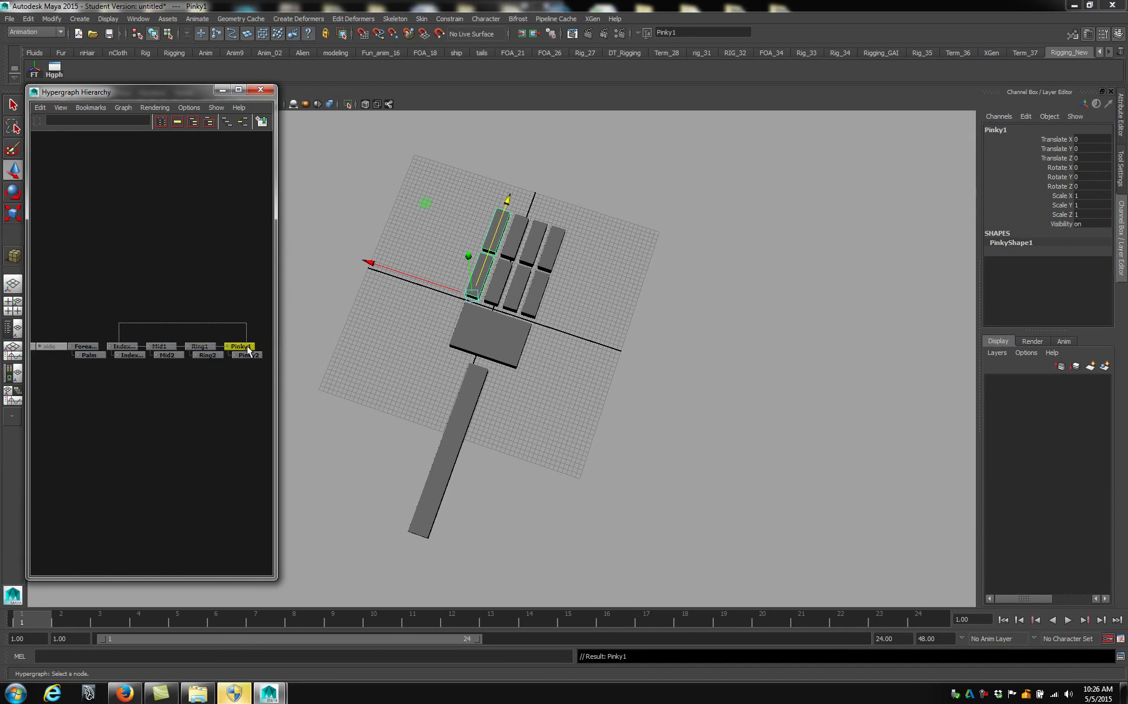
{"action": "left_click_drag", "start_coordinate": [247, 321], "coordinate": [118, 347]}
{"action": "middle_click_drag", "start_coordinate": [119, 347], "coordinate": [89, 356]}
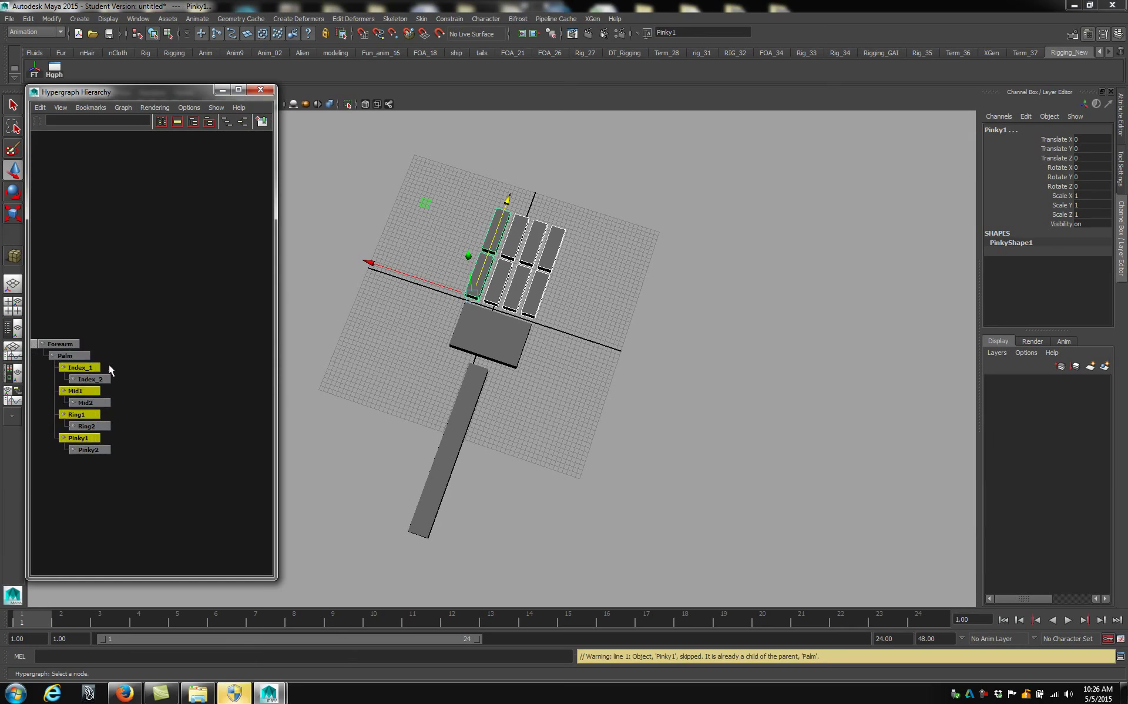
{"action": "key", "text": "a"}
{"action": "scroll", "coordinate": [190, 342], "scroll_direction": "up", "scroll_amount": 3}
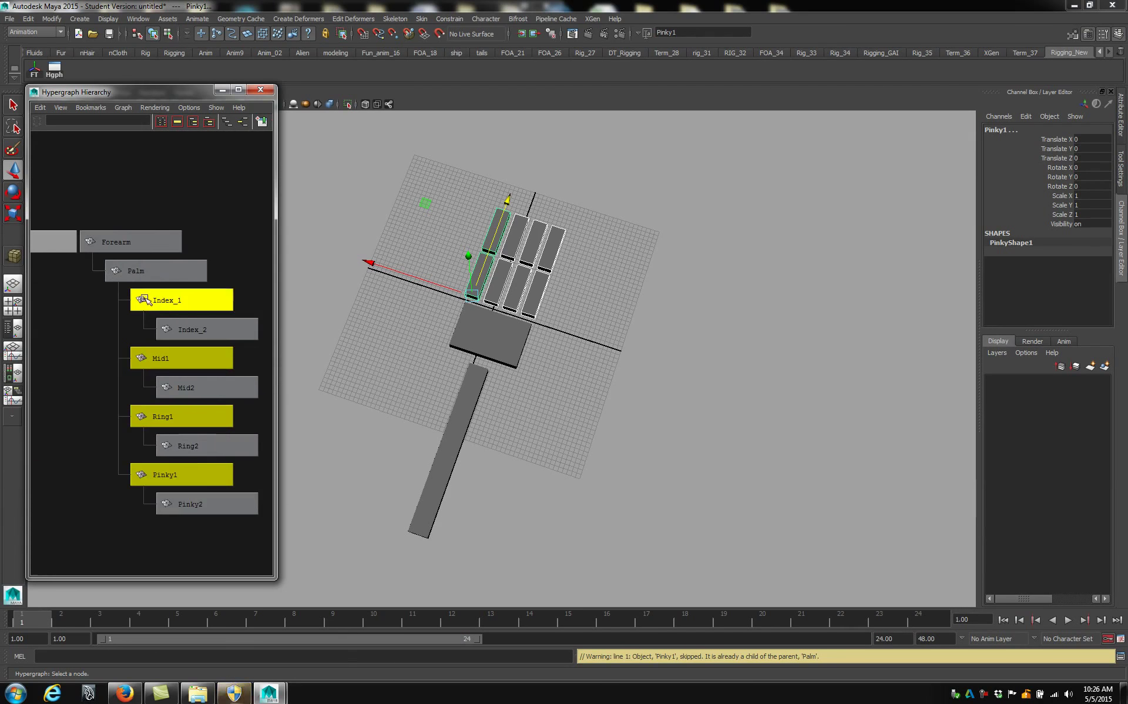
Step: Unparent the four selected finger base nodes from Palm with one Unparent command and reattach them all to Palm
{"action": "middle_click_drag", "start_coordinate": [145, 298], "coordinate": [110, 361]}
{"action": "middle_click_drag", "start_coordinate": [197, 274], "coordinate": [123, 313], "text": "alt"}
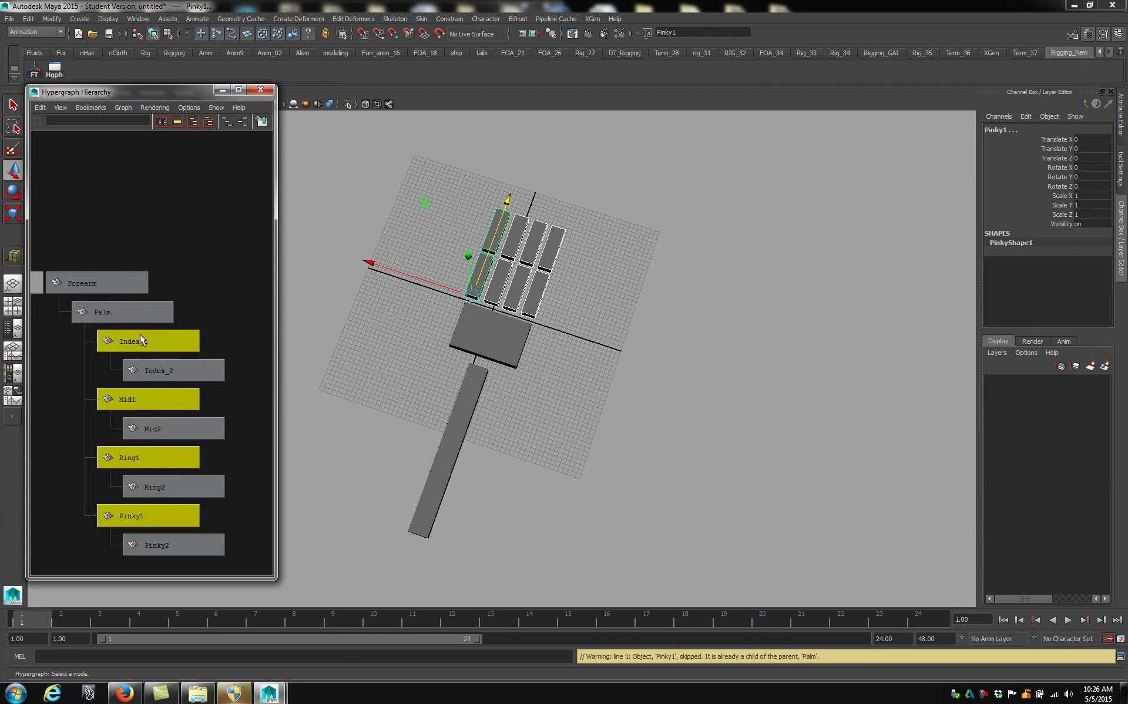
{"action": "scroll", "coordinate": [140, 334], "scroll_direction": "down", "scroll_amount": 2}
{"action": "key", "text": "shift+p"}
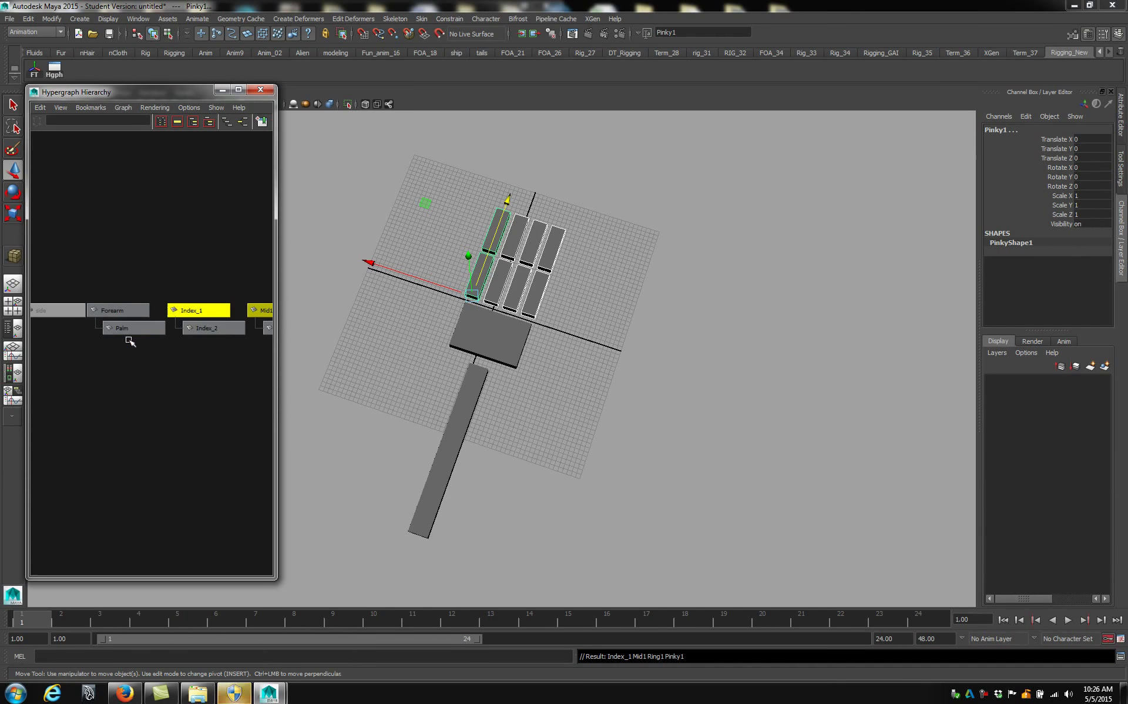
{"action": "middle_click_drag", "start_coordinate": [184, 310], "coordinate": [139, 329]}
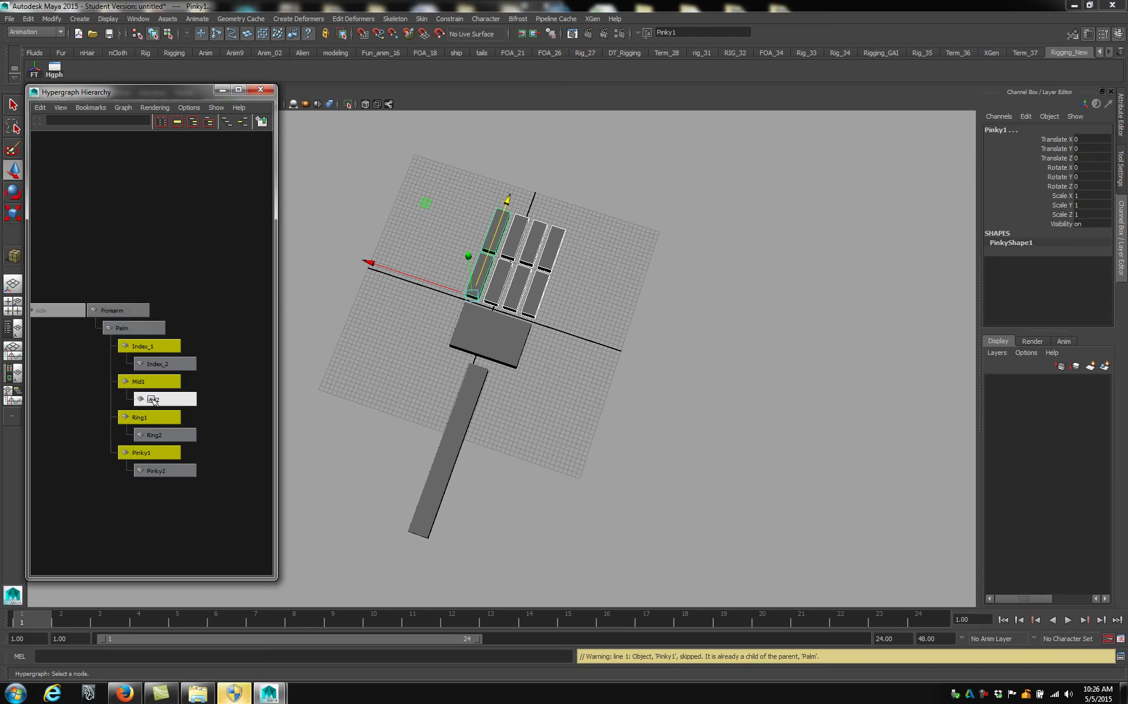
Step: Add an Outliner shortcut to the Rigging_New shelf
{"action": "middle_click_drag", "start_coordinate": [214, 398], "coordinate": [194, 325], "text": "alt"}
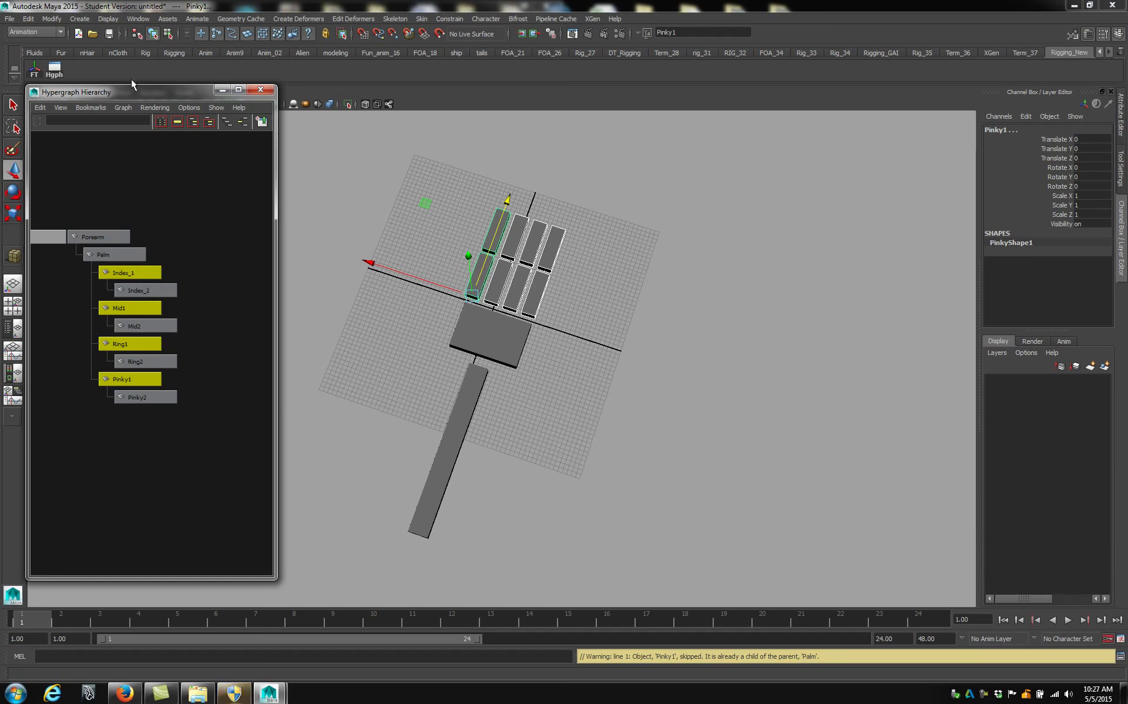
{"action": "left_click_drag", "start_coordinate": [133, 87], "coordinate": [151, 124]}
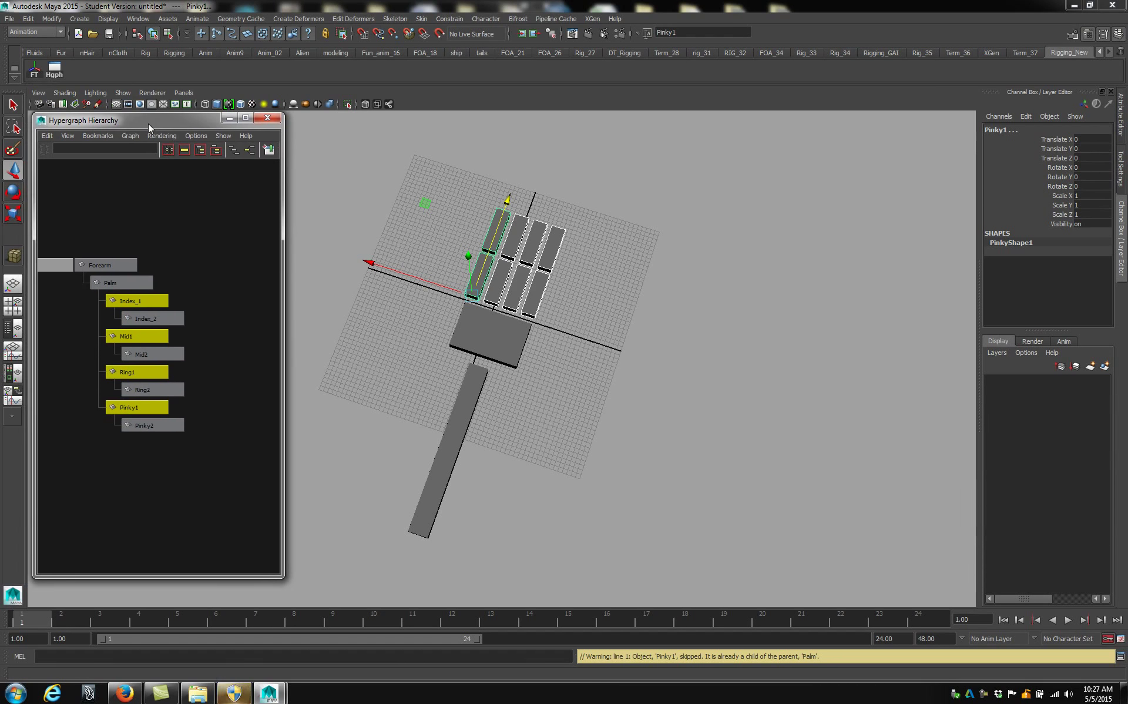
{"action": "left_click", "coordinate": [138, 19]}
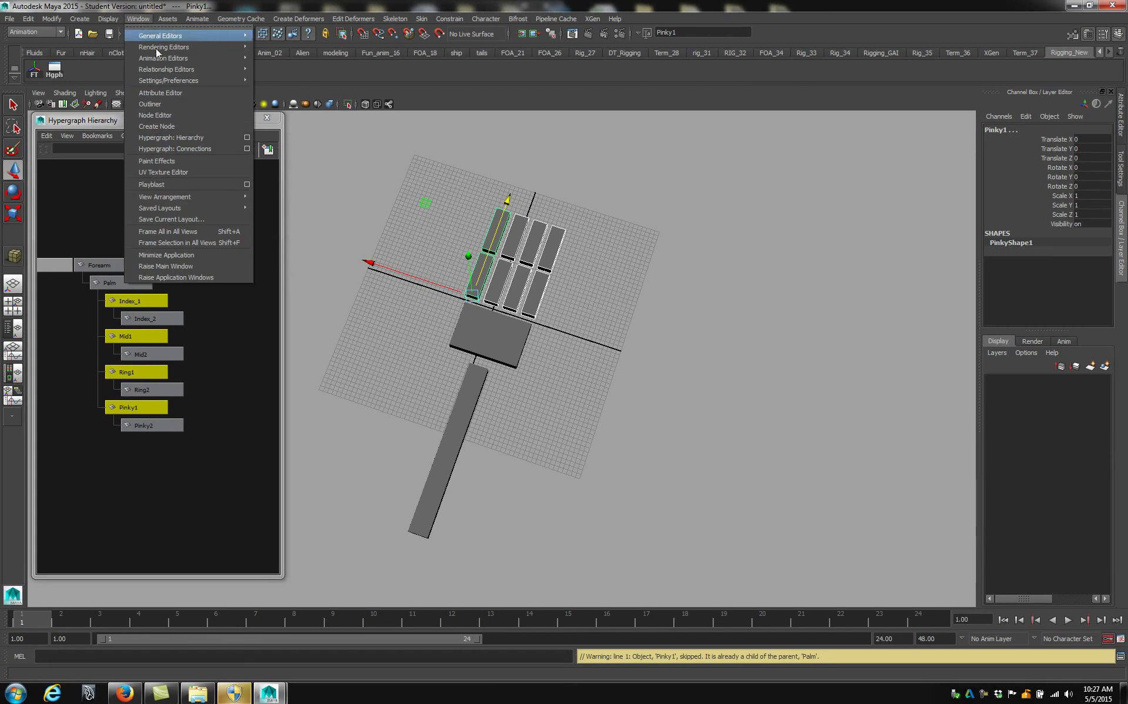
{"action": "left_click", "coordinate": [146, 105], "text": "ctrl+shift"}
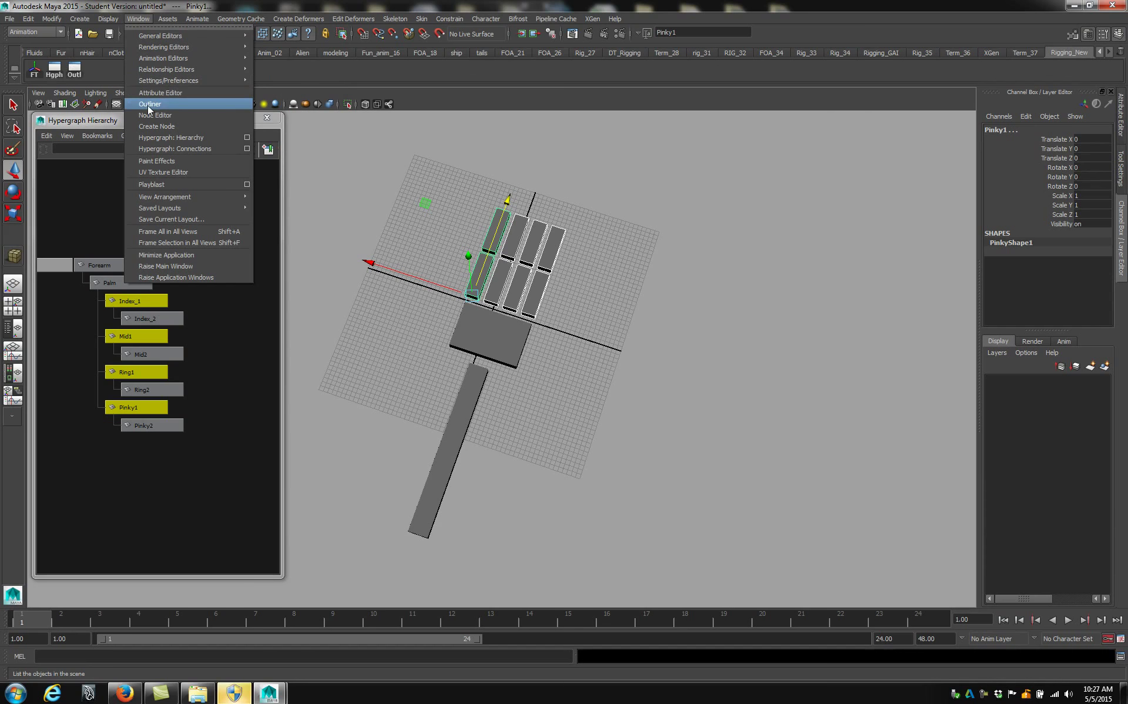
{"action": "key", "text": "Escape"}
Step: Open the Outliner from the shelf beside the Hypergraph and expand Forearm, Palm and all four finger base nodes in it
{"action": "left_click", "coordinate": [74, 69]}
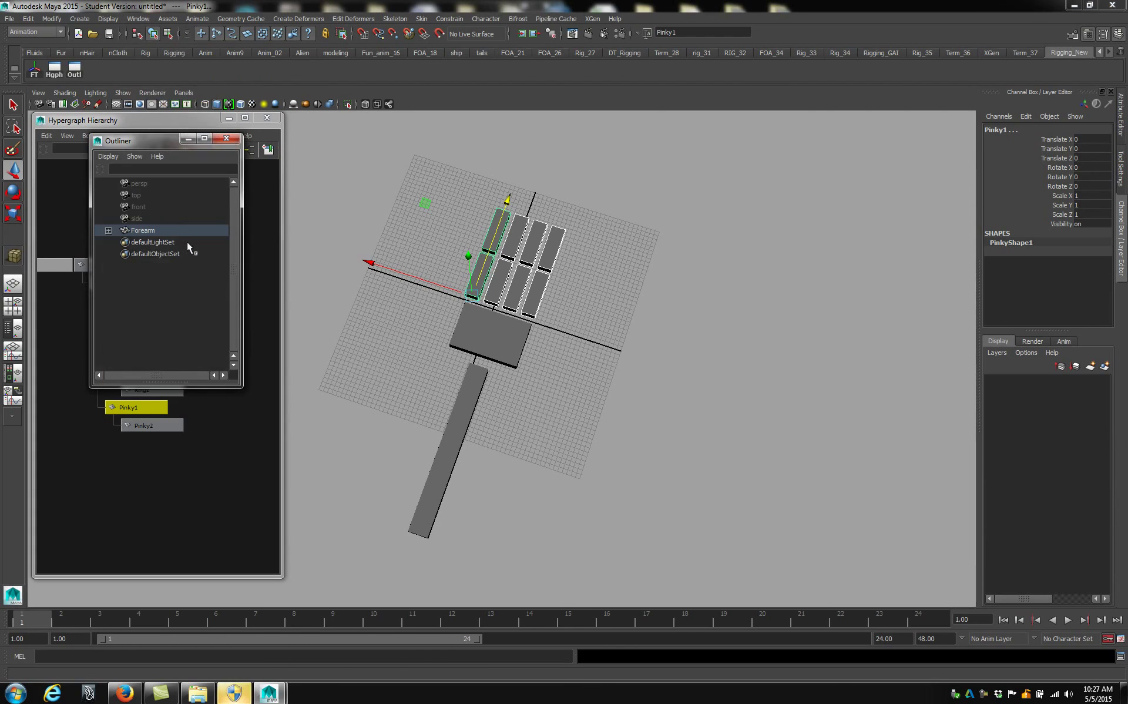
{"action": "left_click_drag", "start_coordinate": [147, 145], "coordinate": [353, 116]}
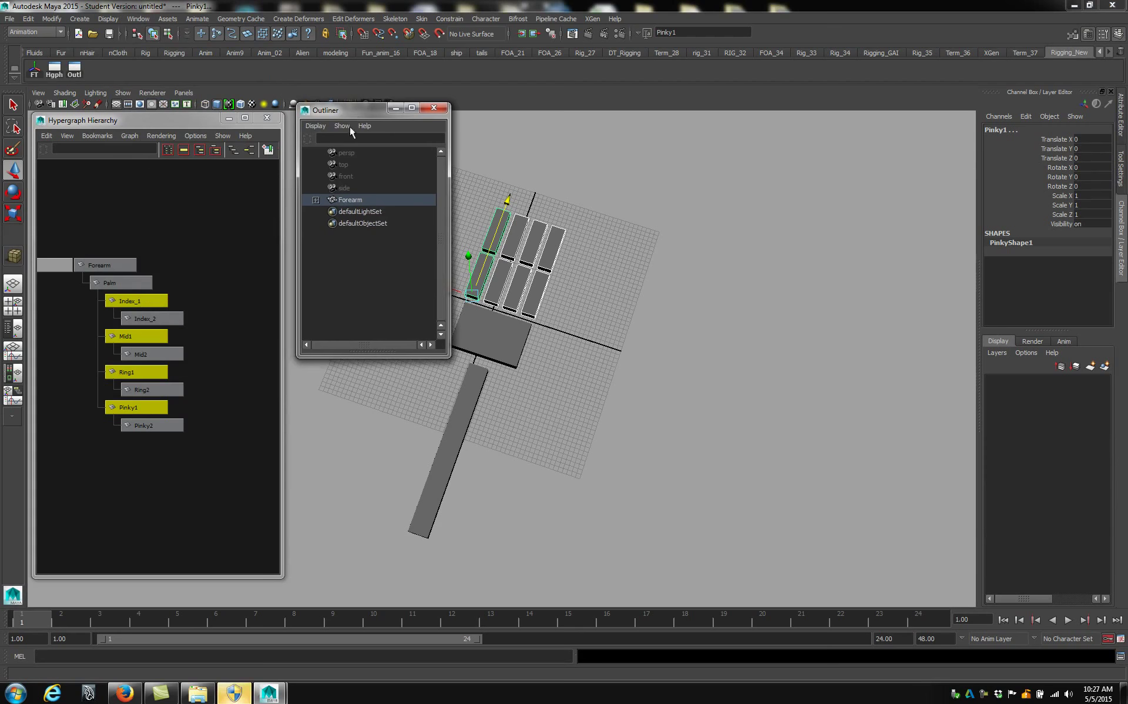
{"action": "left_click", "coordinate": [315, 201]}
{"action": "left_click", "coordinate": [327, 212]}
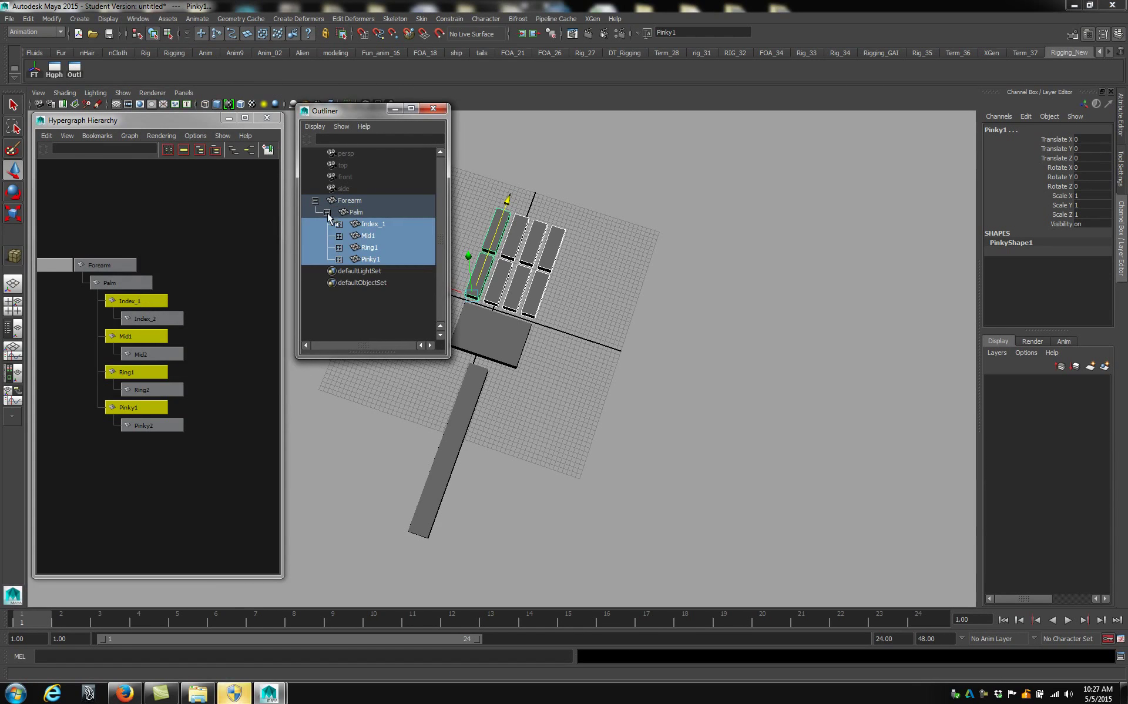
{"action": "left_click", "coordinate": [339, 224]}
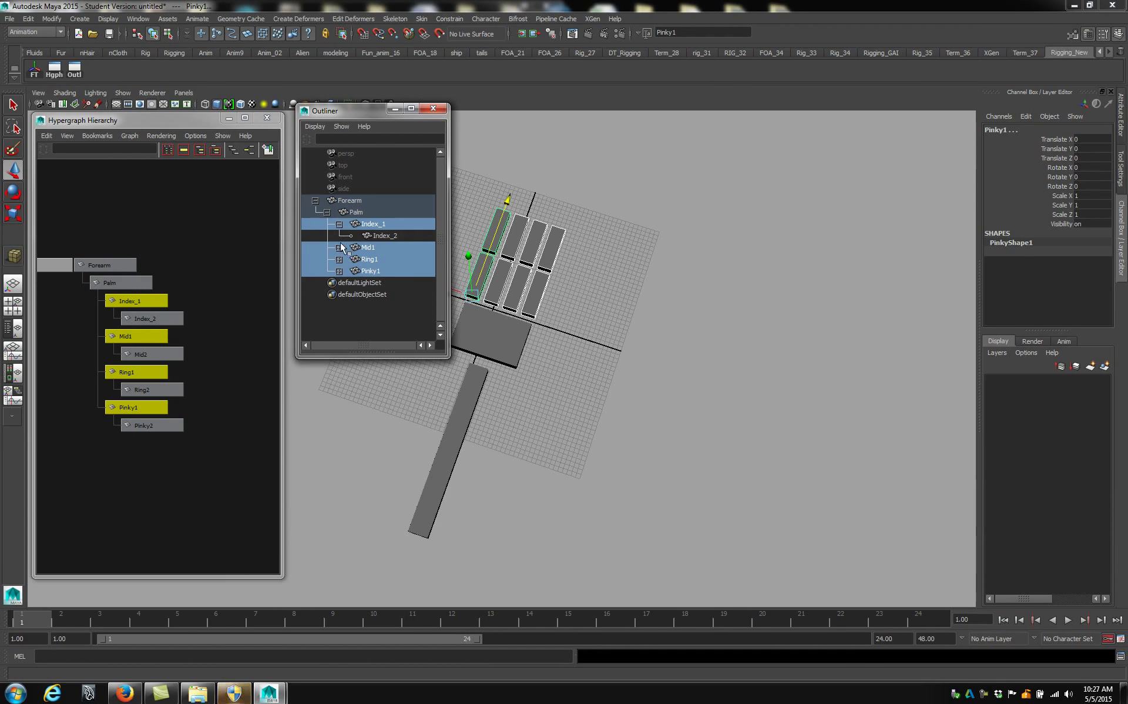
{"action": "left_click", "coordinate": [340, 247]}
{"action": "left_click", "coordinate": [339, 272]}
{"action": "left_click", "coordinate": [340, 295]}
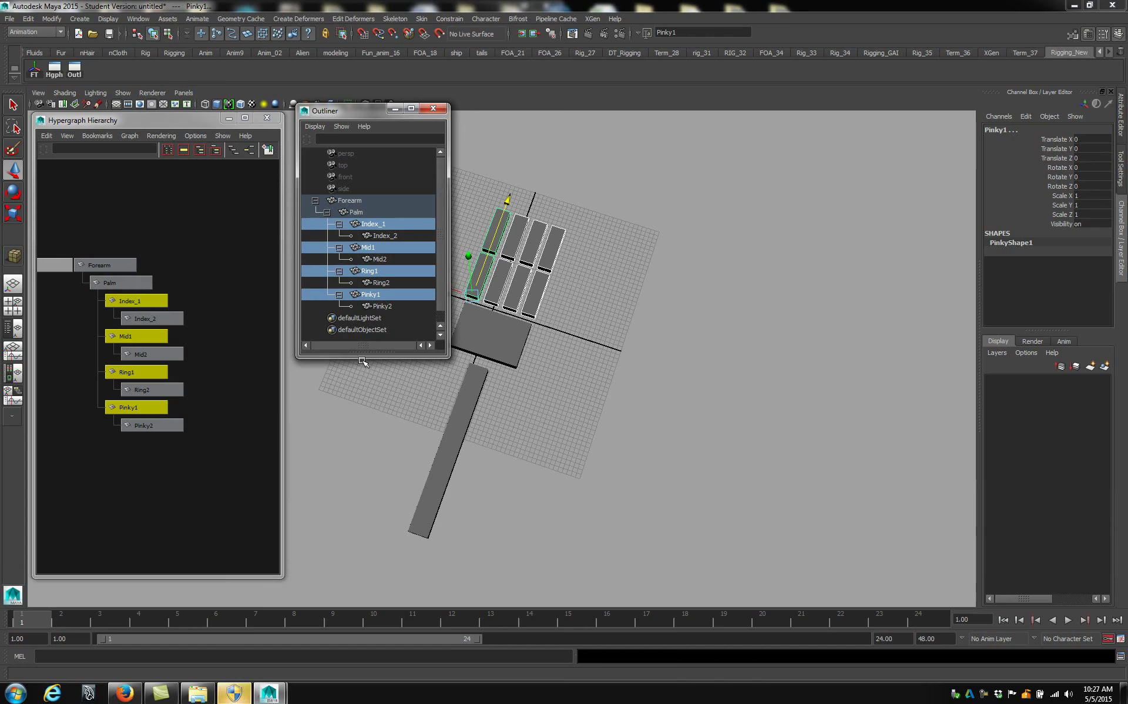
{"action": "left_click_drag", "start_coordinate": [366, 358], "coordinate": [371, 520]}
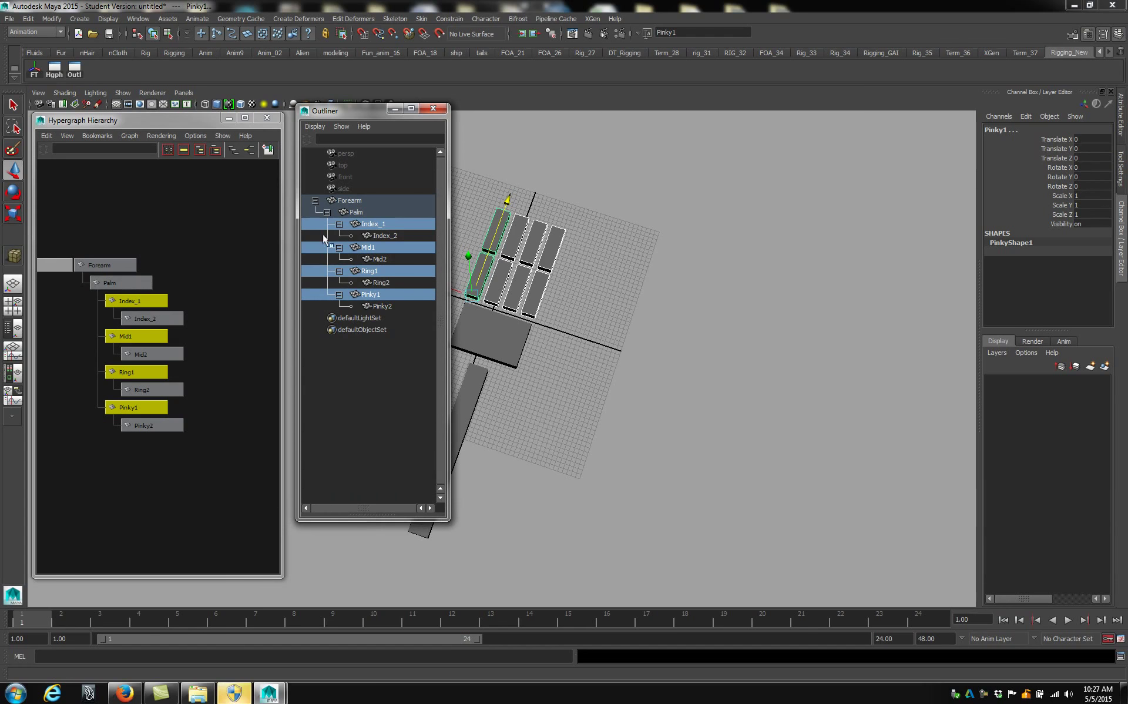
Step: Open the name of Index_1 for editing in the Outliner
{"action": "scroll", "coordinate": [211, 380], "scroll_direction": "down", "scroll_amount": 5}
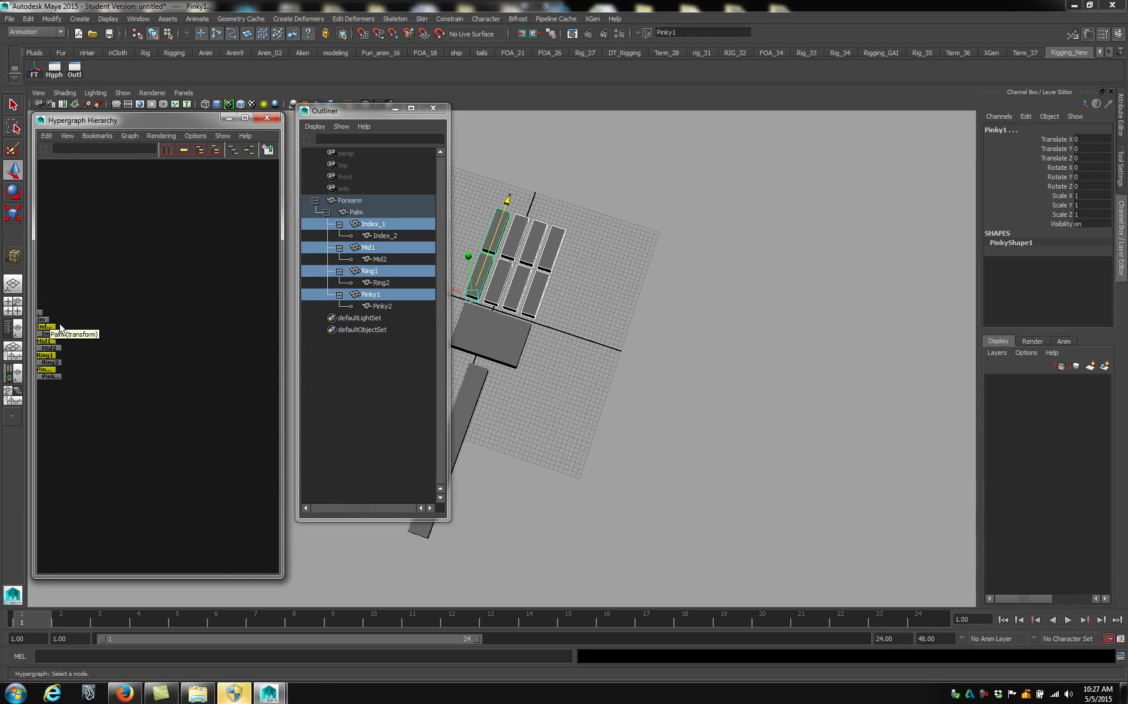
{"action": "middle_click_drag", "start_coordinate": [227, 330], "coordinate": [267, 302], "text": "alt"}
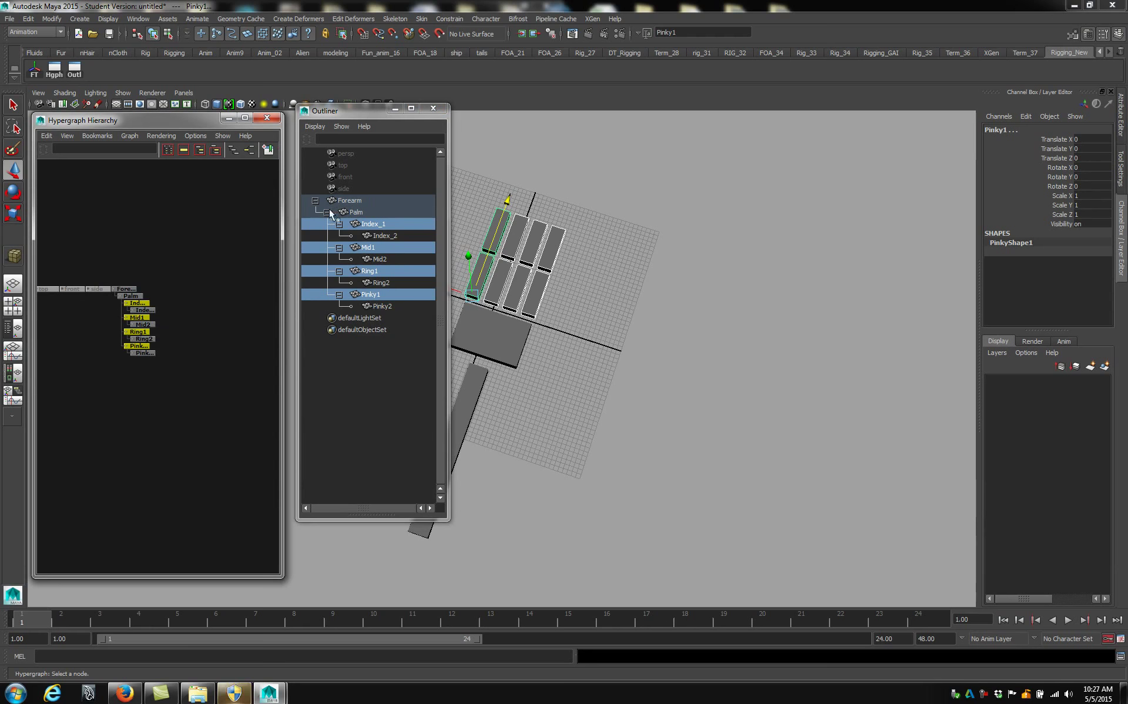
{"action": "double_click", "coordinate": [377, 224]}
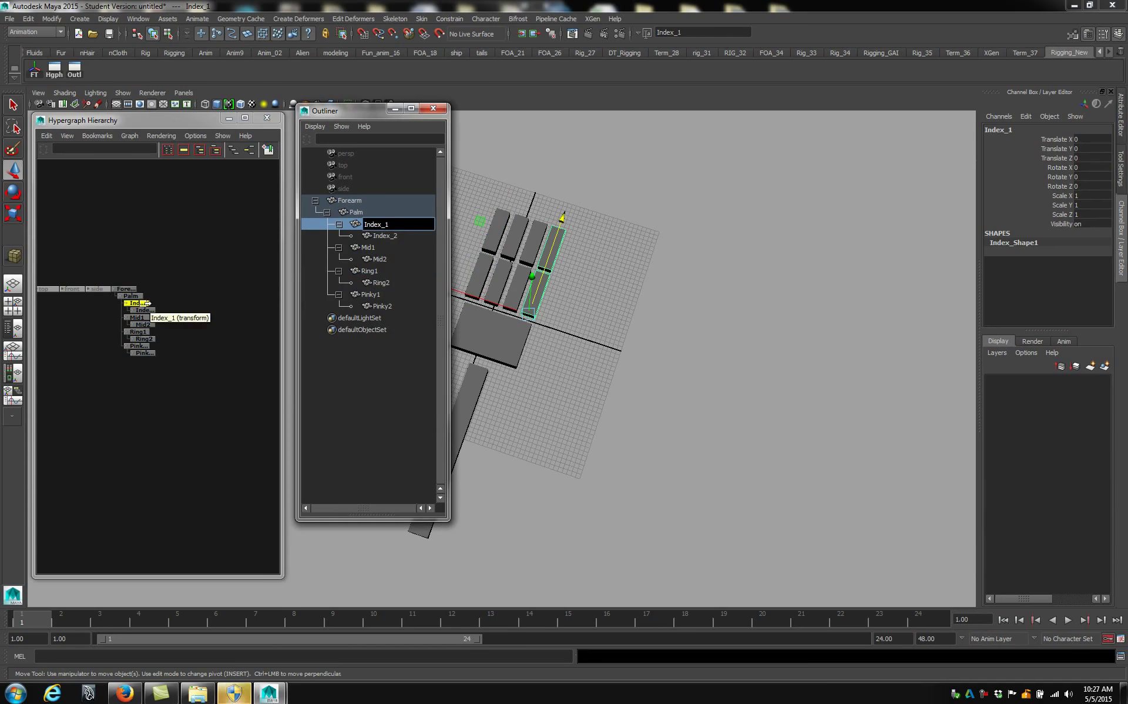
Step: Open the Rename prompt for the Index_1 node in the Hypergraph and cancel it
{"action": "scroll", "coordinate": [147, 292], "scroll_direction": "up", "scroll_amount": 3}
{"action": "scroll", "coordinate": [227, 379], "scroll_direction": "up", "scroll_amount": 4}
{"action": "middle_click_drag", "start_coordinate": [203, 277], "coordinate": [211, 359], "text": "alt"}
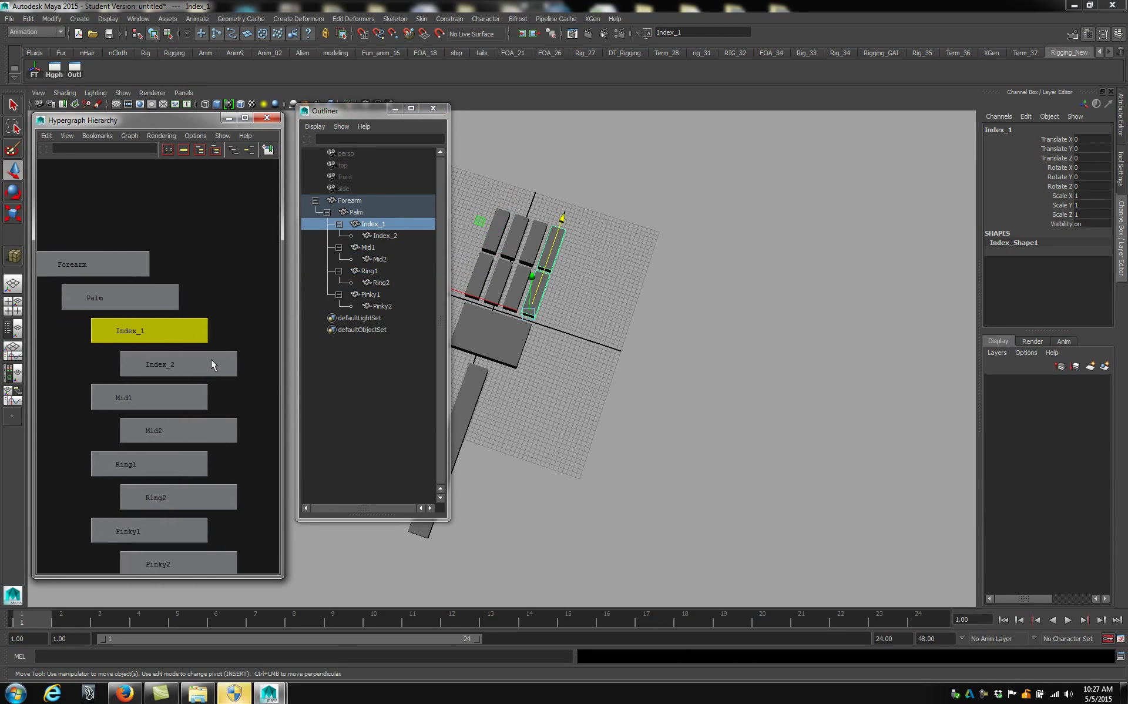
{"action": "right_click", "coordinate": [172, 324]}
{"action": "left_click", "coordinate": [196, 399]}
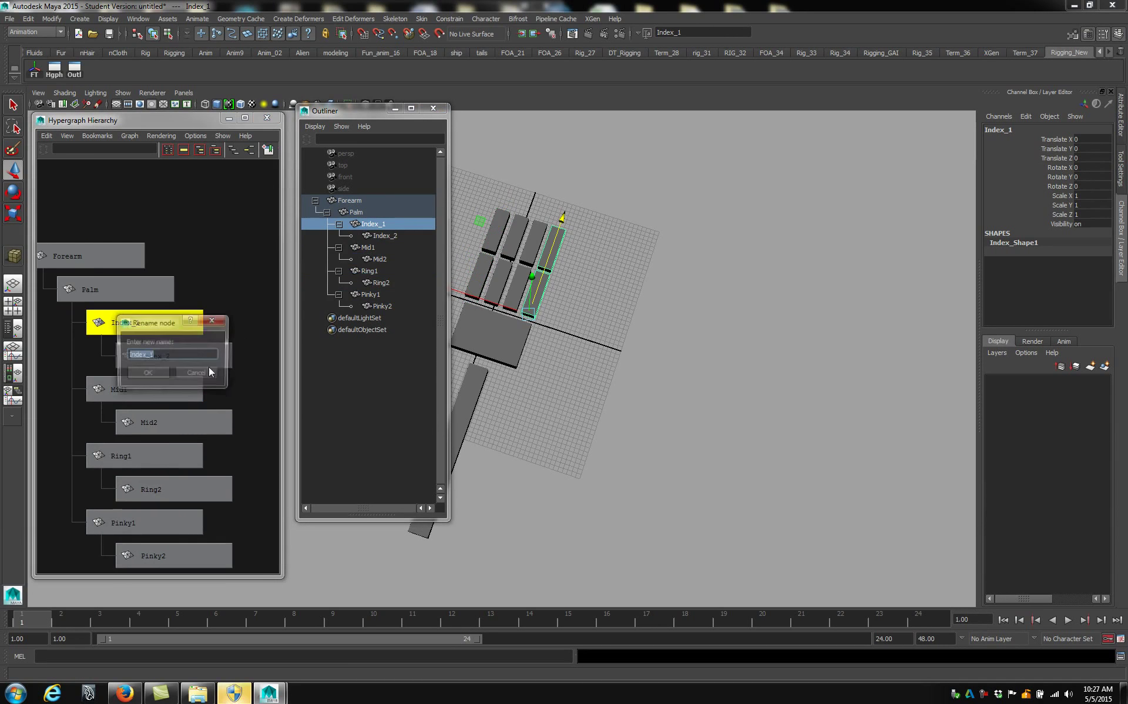
{"action": "left_click", "coordinate": [213, 321]}
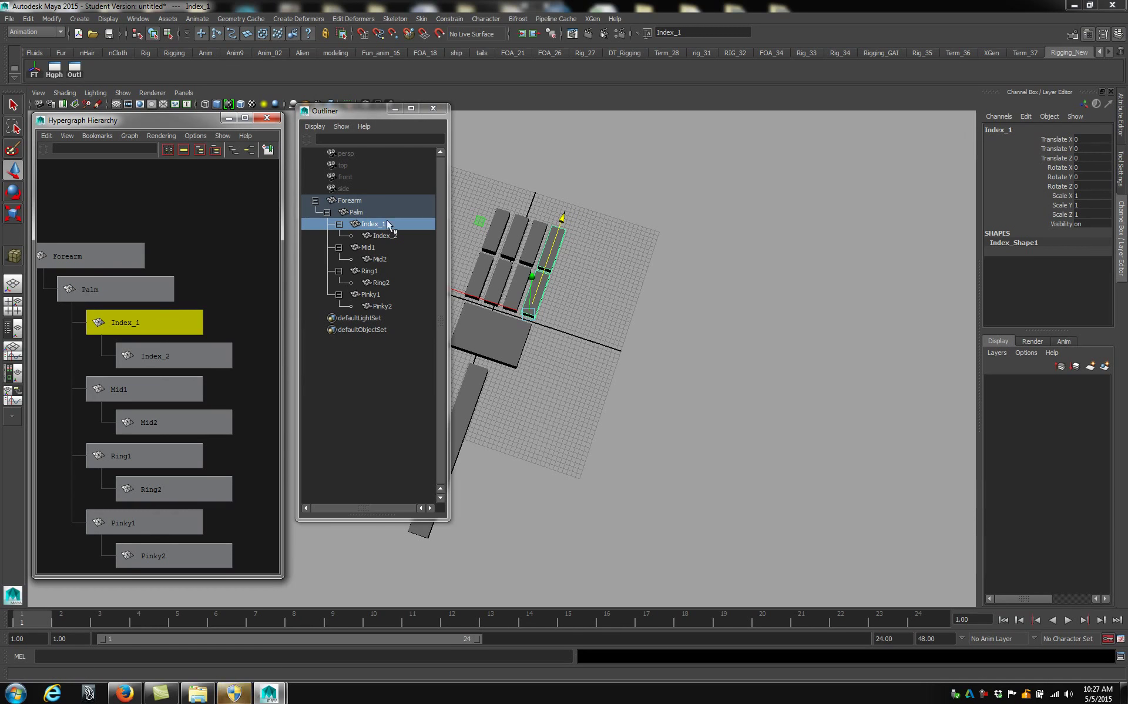
Step: Select Mid1 in the Hypergraph and close the Outliner window
{"action": "left_click", "coordinate": [149, 375]}
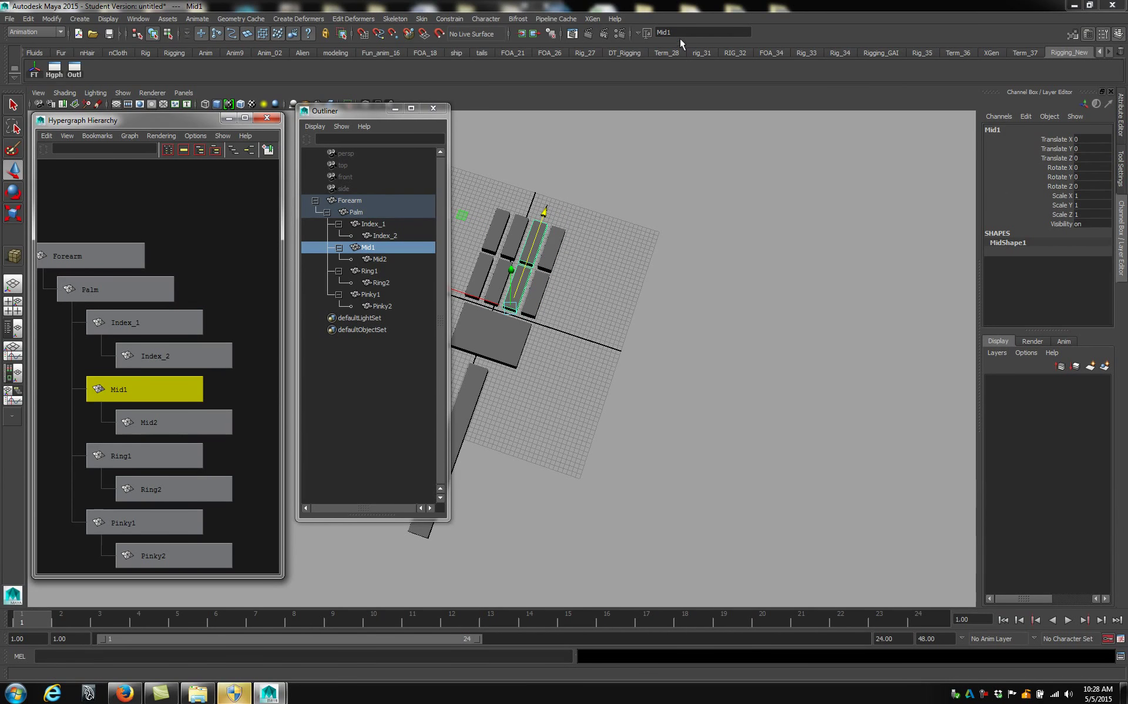
{"action": "left_click", "coordinate": [433, 108]}
{"action": "scroll", "coordinate": [208, 365], "scroll_direction": "down", "scroll_amount": 4}
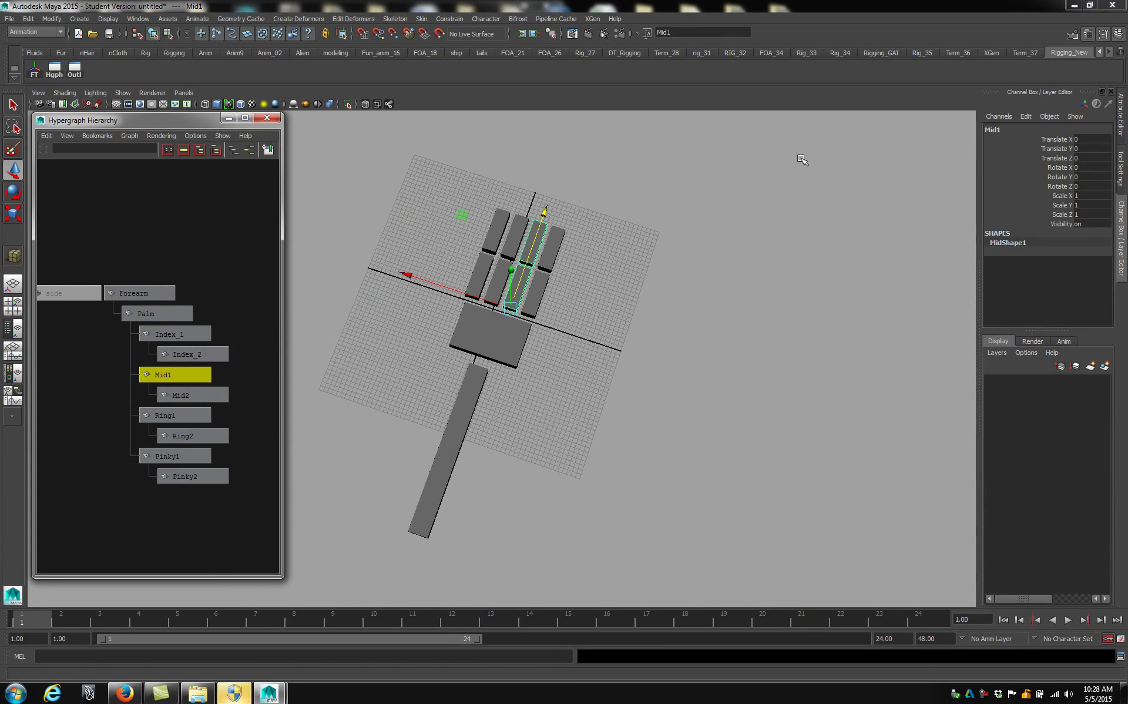
{"action": "middle_click_drag", "start_coordinate": [196, 270], "coordinate": [208, 236], "text": "alt"}
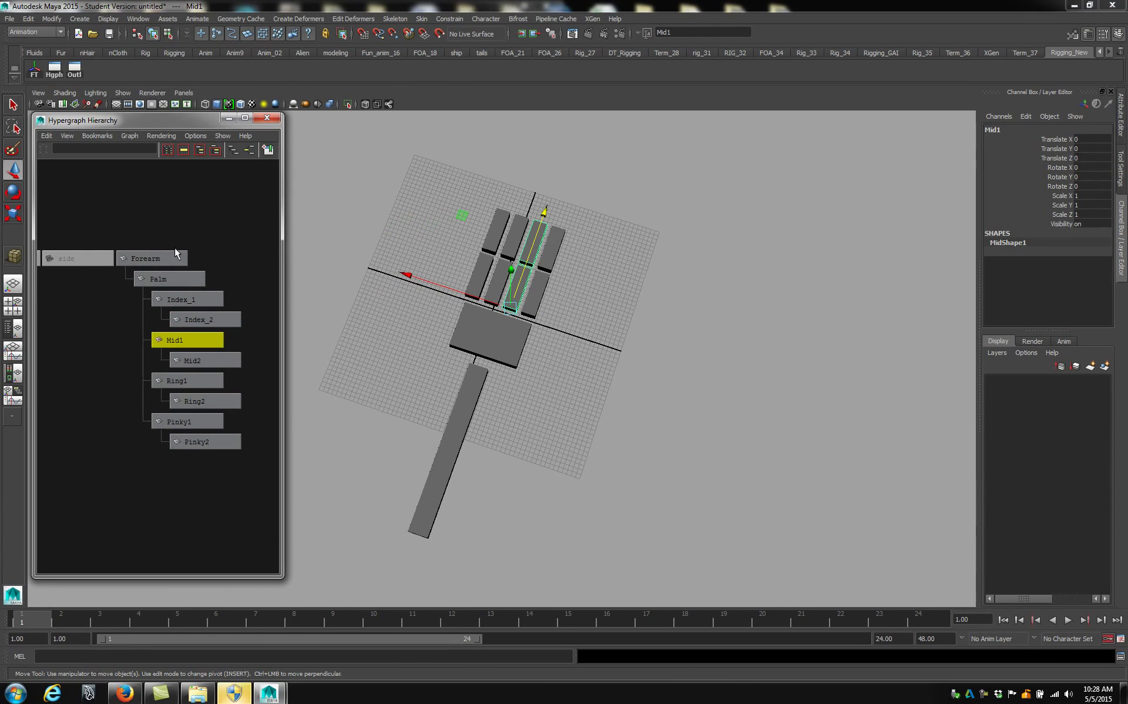
Step: Clear the selection and widen the Hypergraph window until its whole toolbar fits
{"action": "left_click_drag", "start_coordinate": [283, 353], "coordinate": [326, 355]}
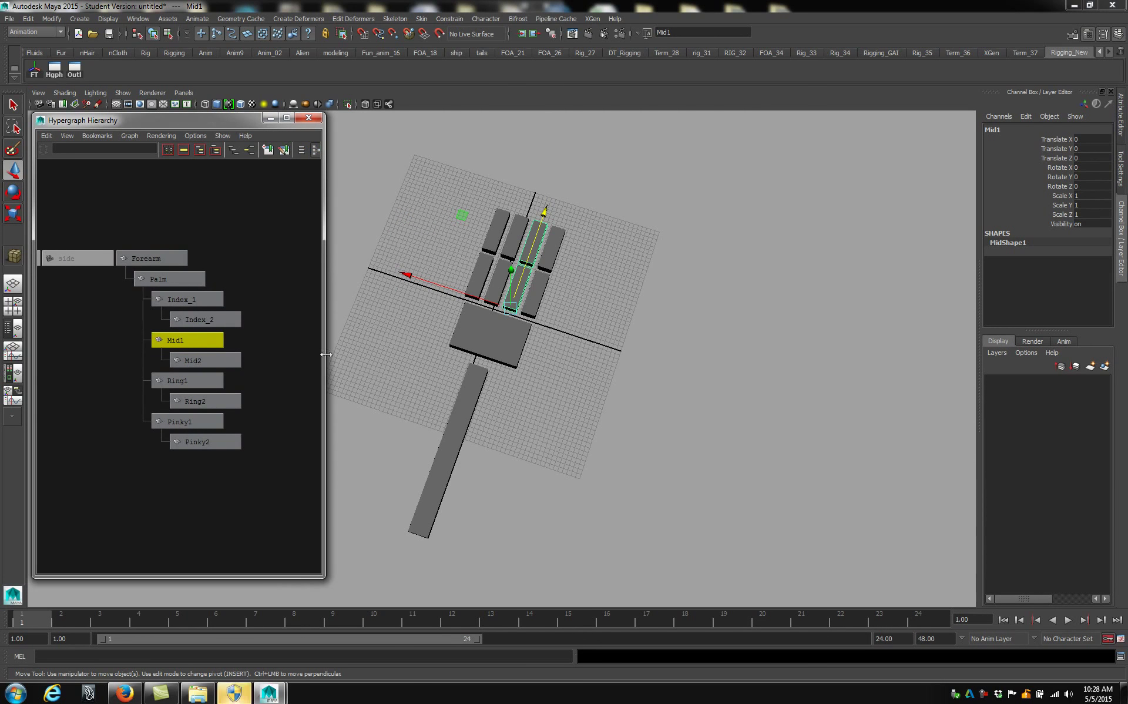
{"action": "middle_click_drag", "start_coordinate": [284, 367], "coordinate": [263, 333], "text": "alt"}
{"action": "scroll", "coordinate": [202, 343], "scroll_direction": "down", "scroll_amount": 2}
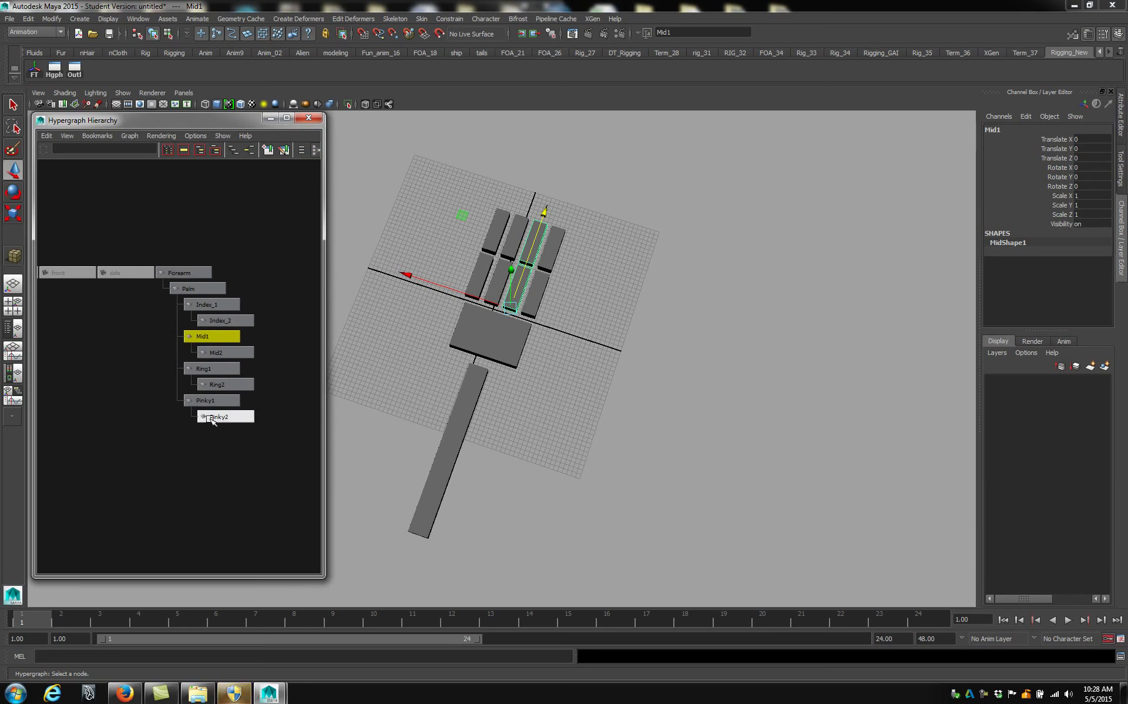
{"action": "middle_click_drag", "start_coordinate": [250, 390], "coordinate": [231, 370], "text": "alt"}
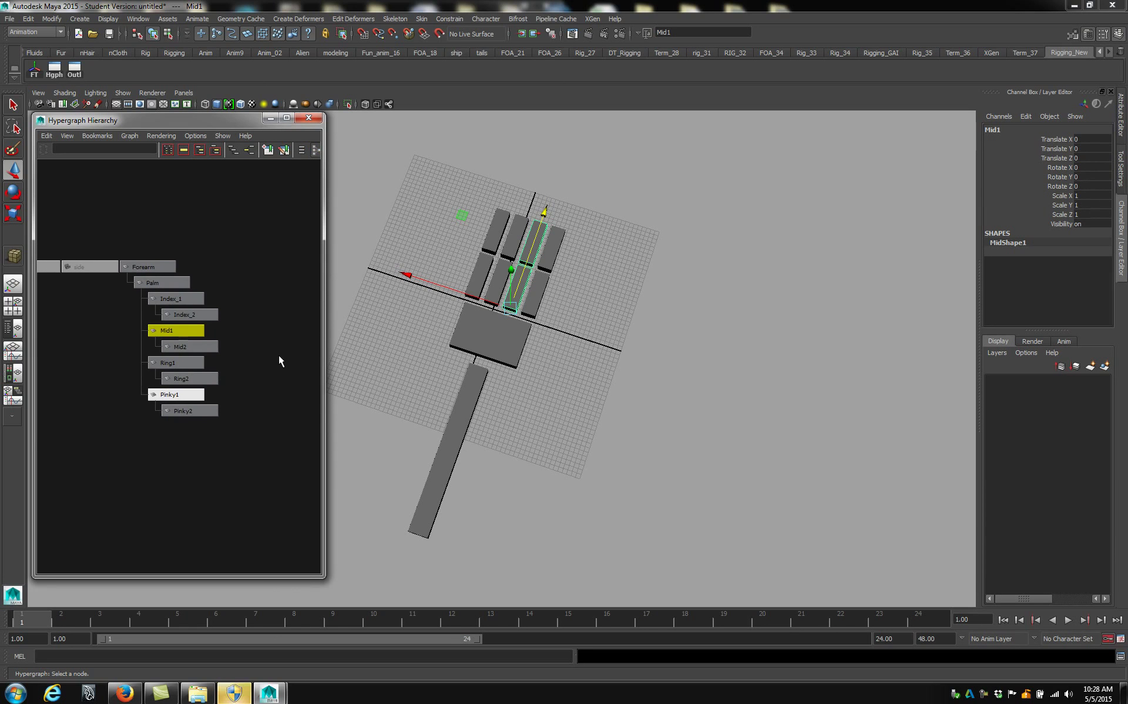
{"action": "left_click_drag", "start_coordinate": [324, 364], "coordinate": [254, 373]}
{"action": "middle_click_drag", "start_coordinate": [214, 378], "coordinate": [159, 383], "text": "alt"}
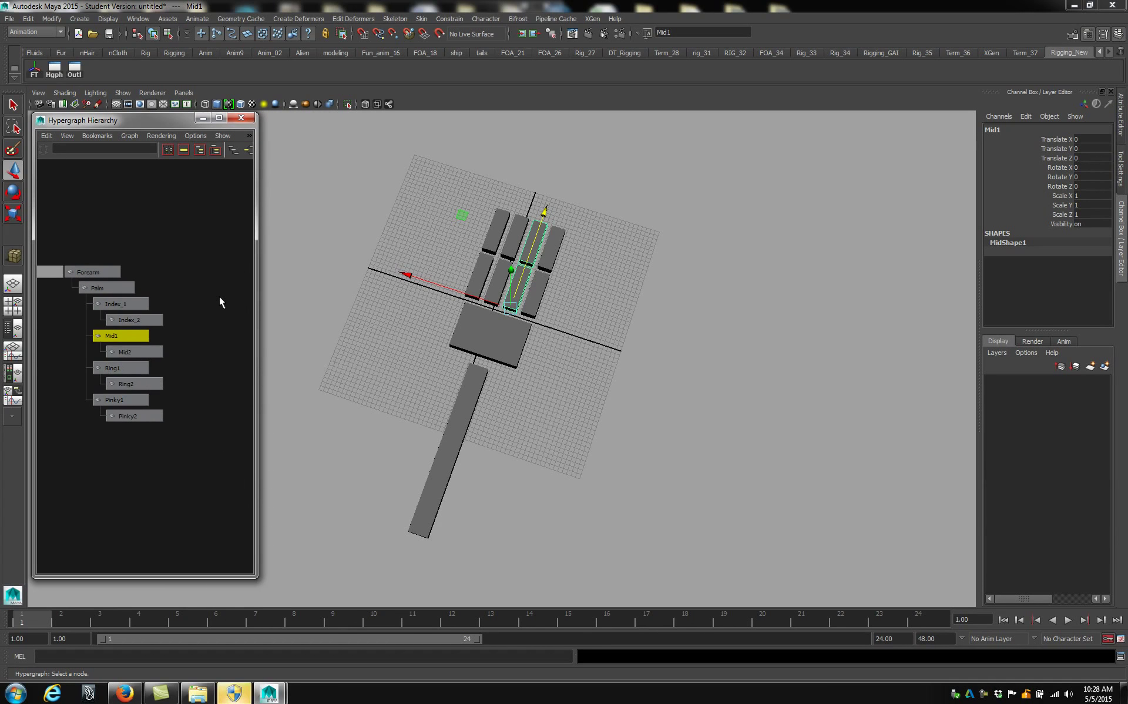
{"action": "left_click", "coordinate": [251, 301]}
{"action": "left_click_drag", "start_coordinate": [257, 311], "coordinate": [201, 312]}
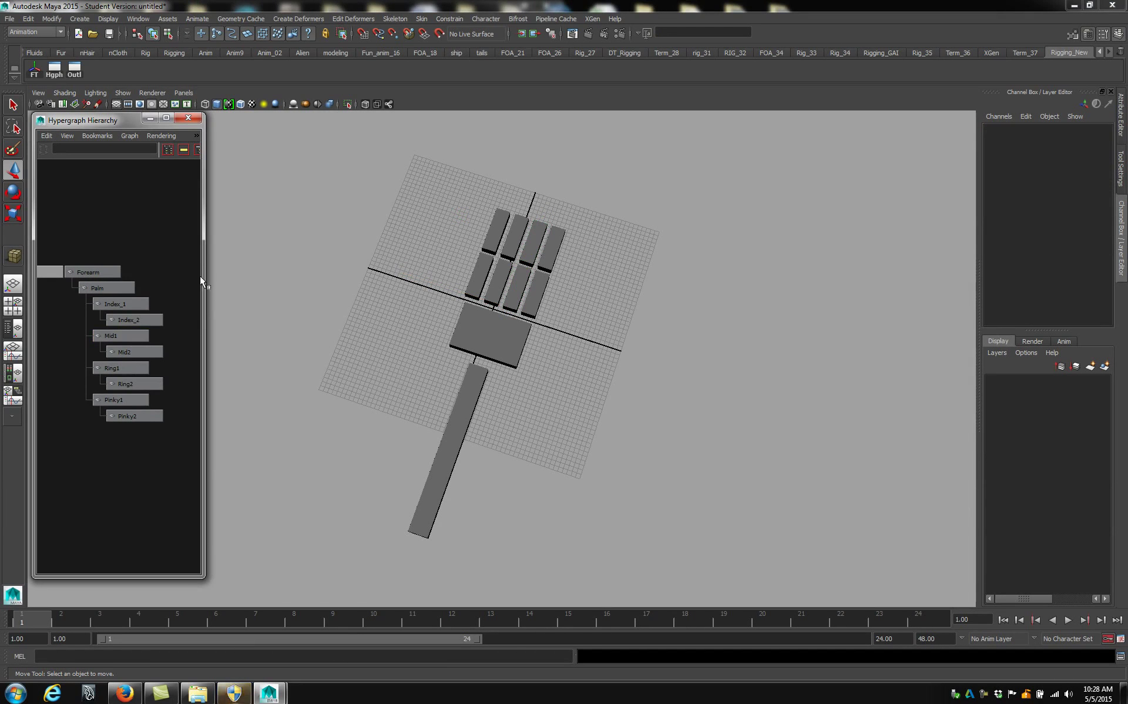
{"action": "left_click_drag", "start_coordinate": [202, 278], "coordinate": [629, 277]}
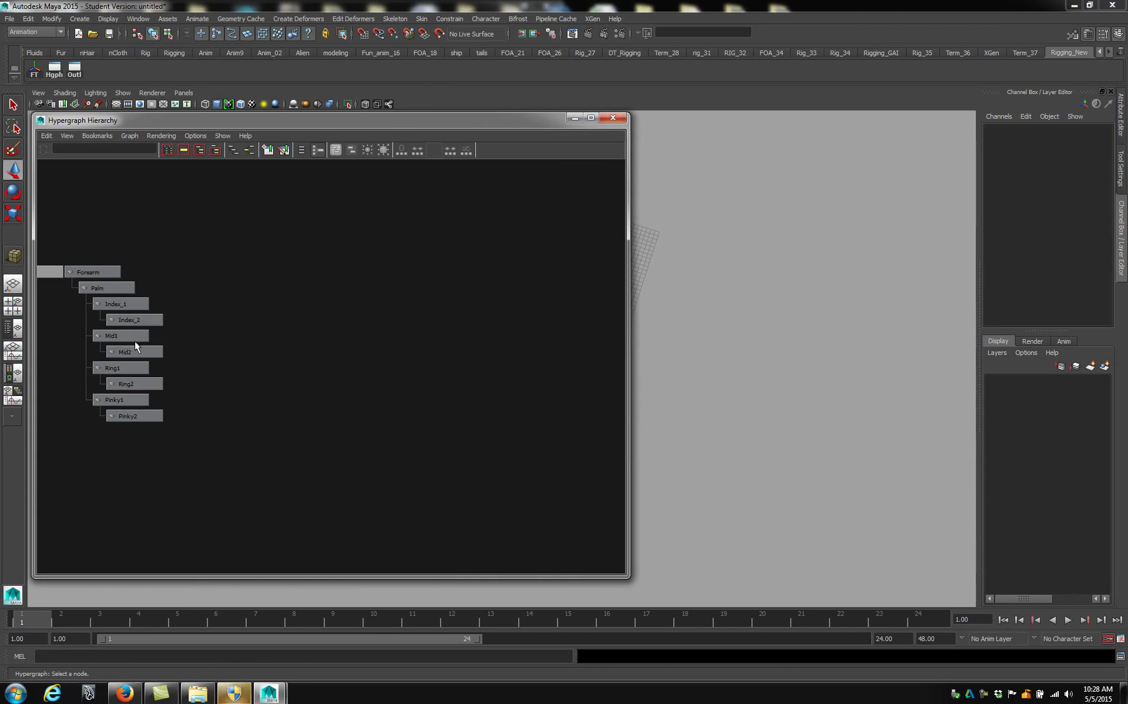
Step: Select Index_2 and try framing the selection, the whole graph, the hierarchy and the branch in the Hypergraph
{"action": "left_click", "coordinate": [137, 322]}
{"action": "left_click", "coordinate": [184, 150]}
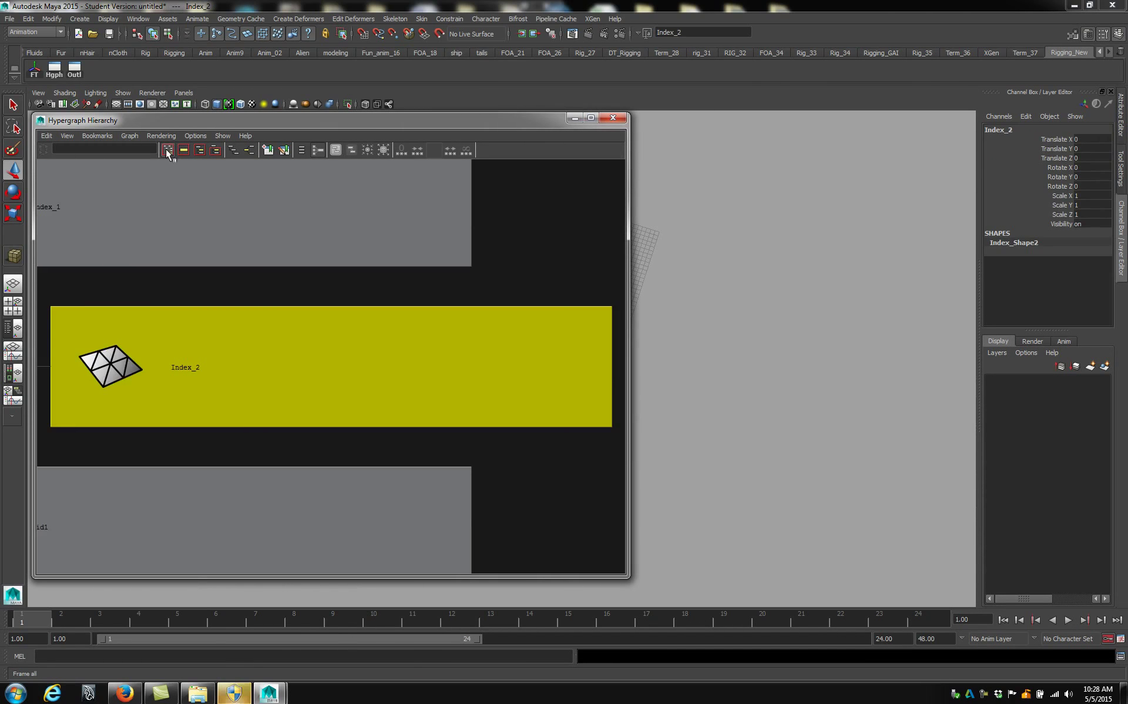
{"action": "left_click", "coordinate": [167, 150]}
{"action": "left_click", "coordinate": [201, 149]}
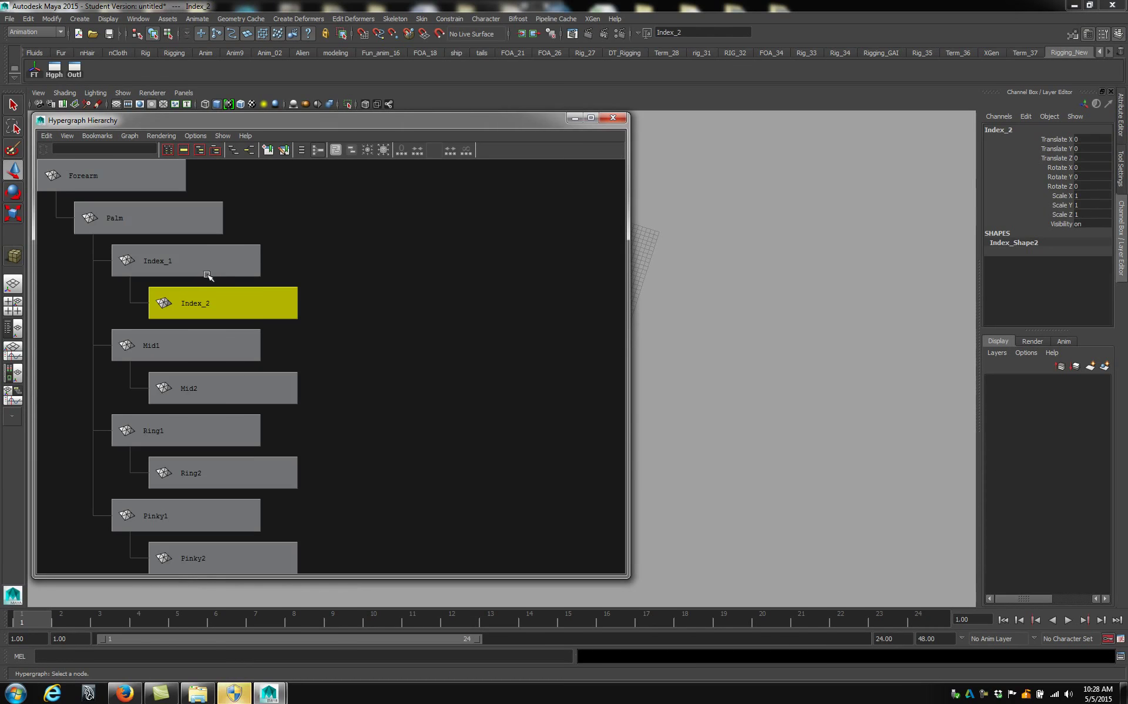
{"action": "left_click", "coordinate": [213, 151]}
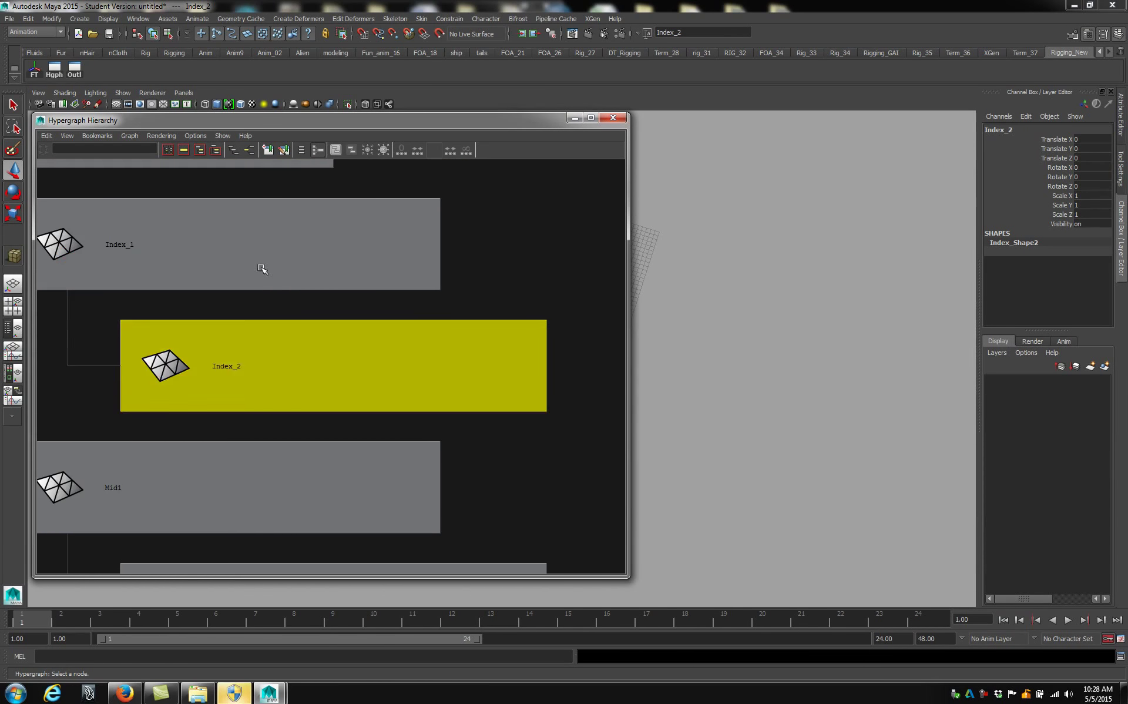
Step: Select Index_1, then reselect Index_2 and frame its branch in the Hypergraph
{"action": "left_click", "coordinate": [240, 246]}
{"action": "left_click", "coordinate": [231, 150]}
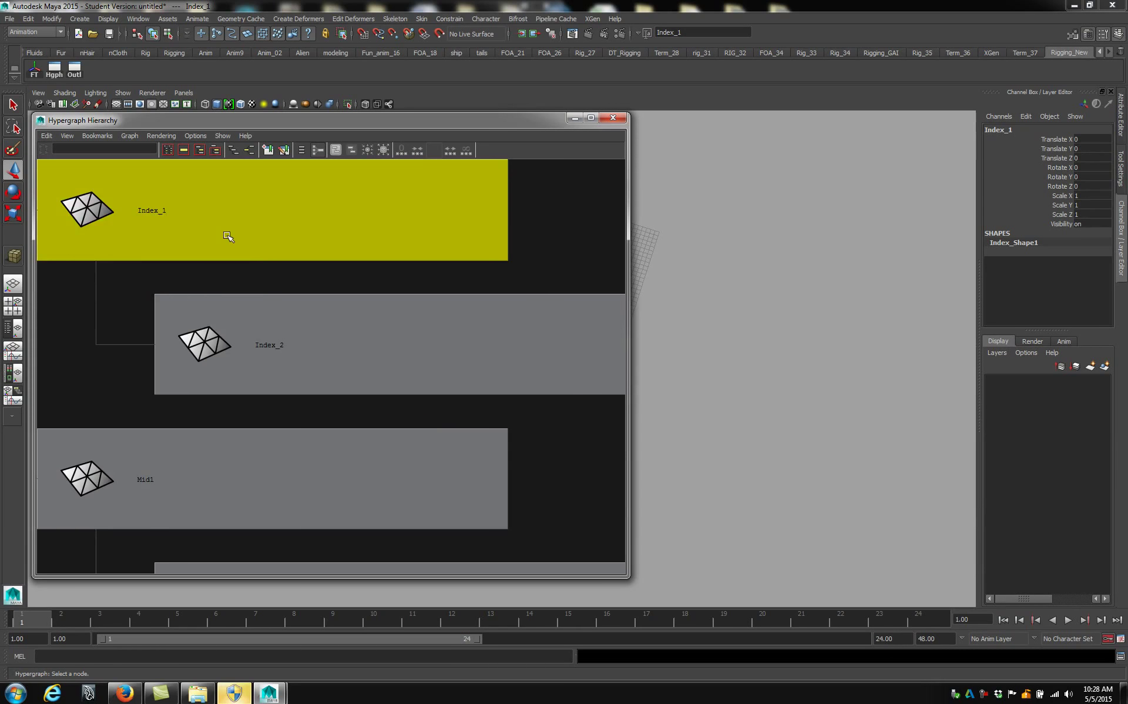
{"action": "left_click", "coordinate": [247, 360]}
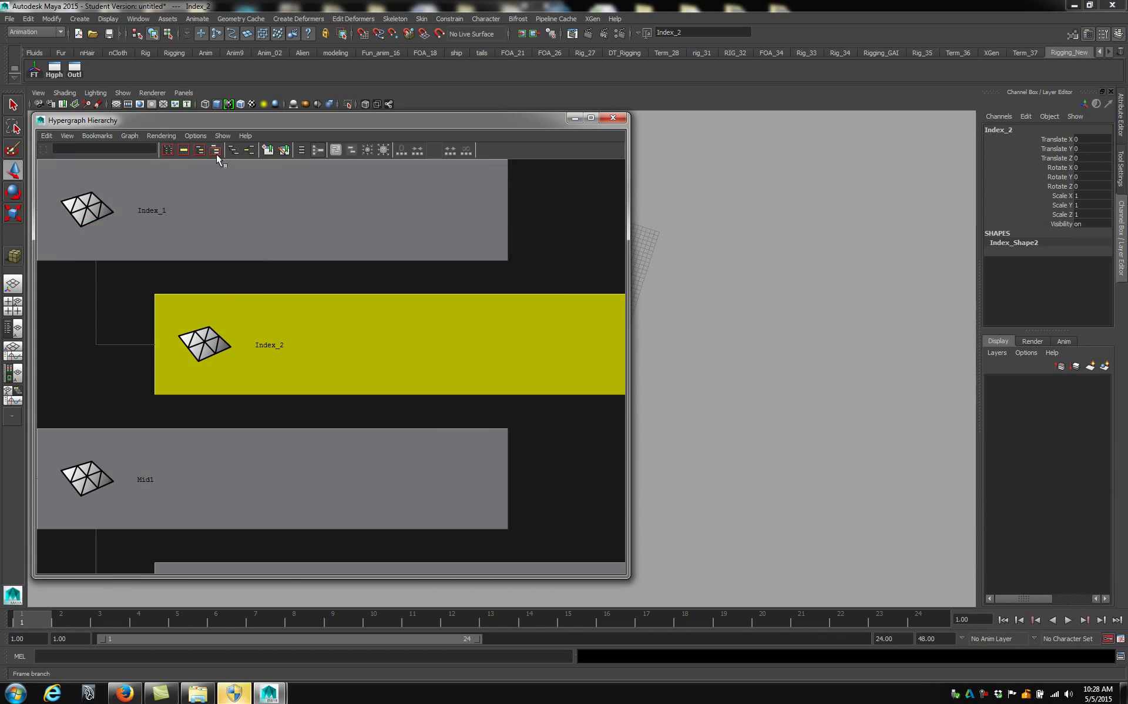
{"action": "left_click", "coordinate": [215, 150]}
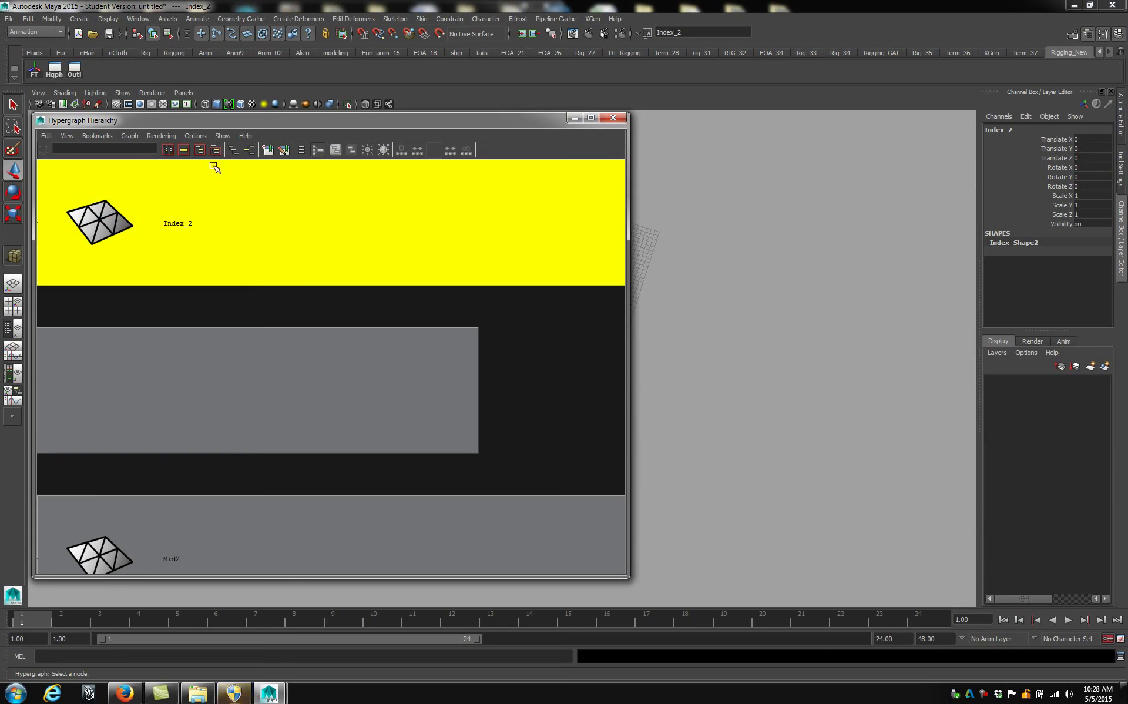
Step: Examine the input and output connections of Index_2 in the Hypergraph, then return to the scene hierarchy
{"action": "left_click", "coordinate": [255, 159]}
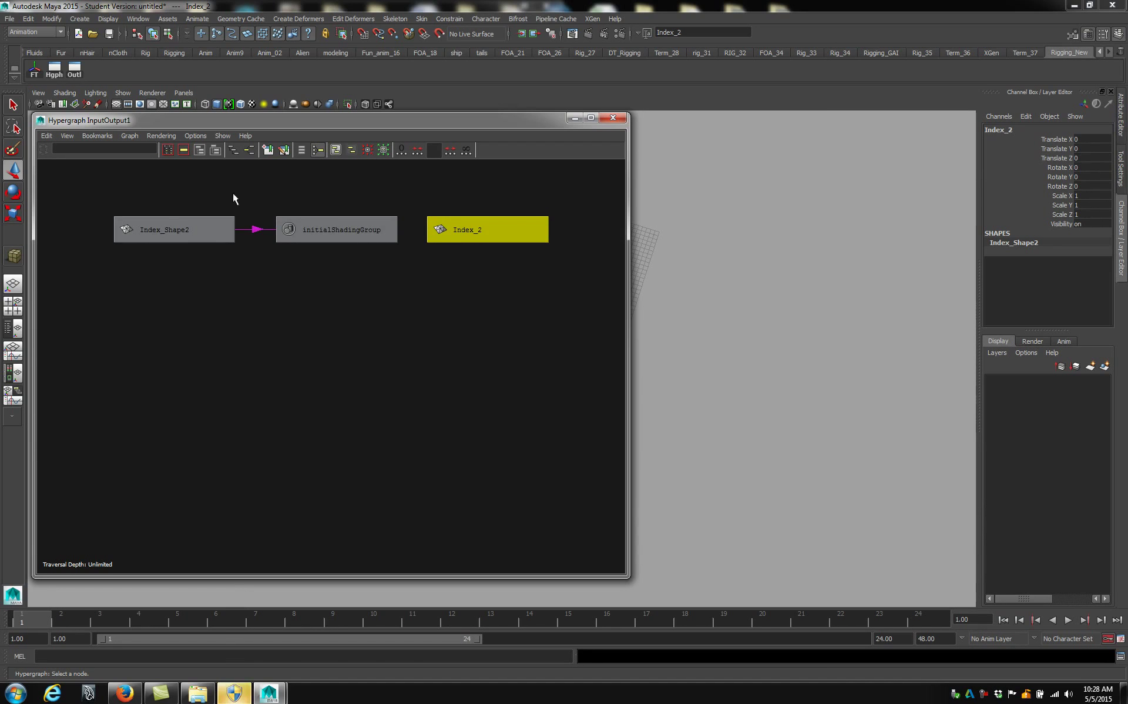
{"action": "left_click", "coordinate": [232, 149]}
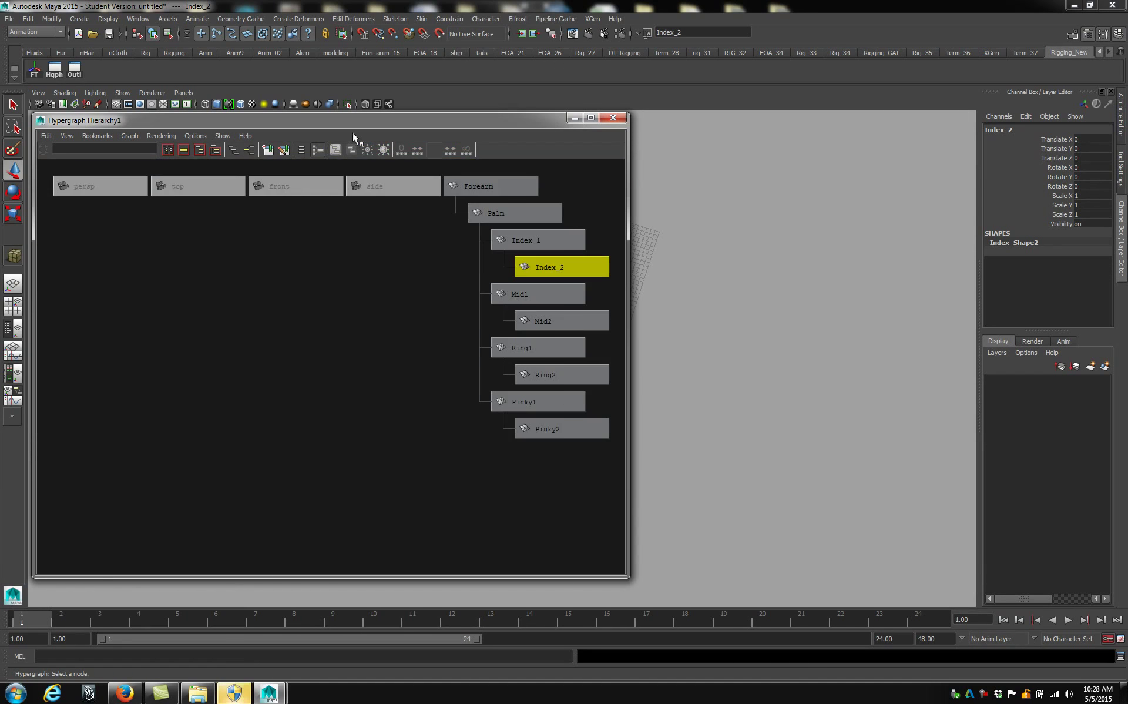
{"action": "middle_click_drag", "start_coordinate": [378, 323], "coordinate": [308, 369], "text": "alt"}
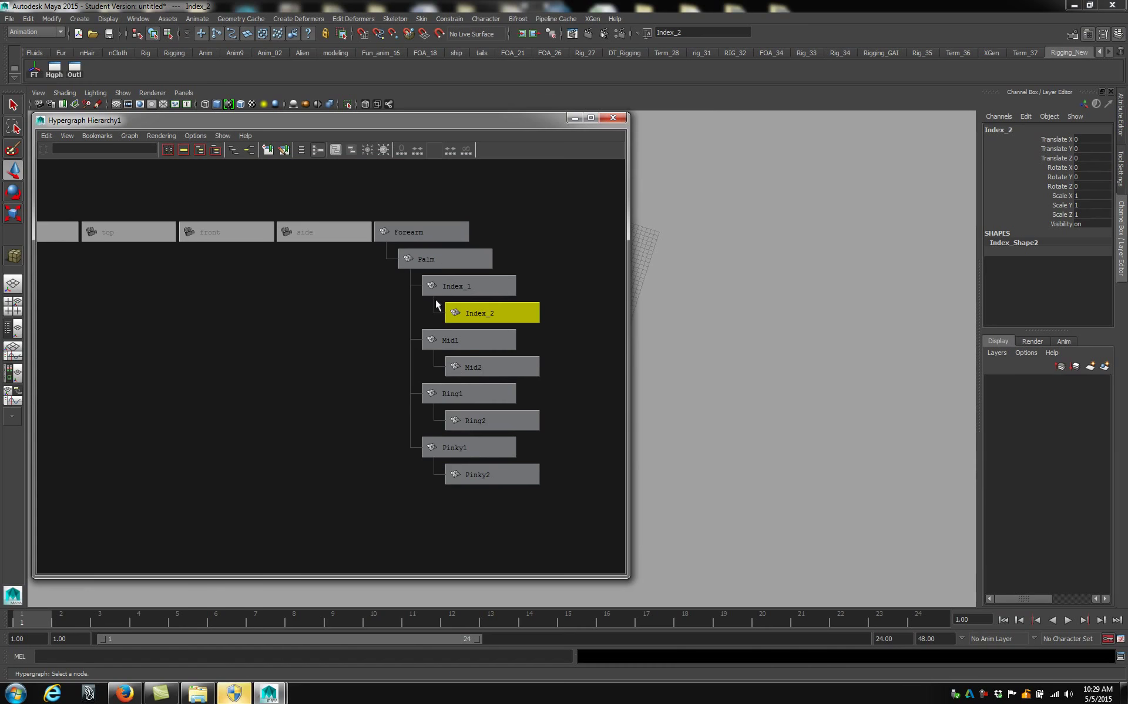
{"action": "middle_click_drag", "start_coordinate": [435, 298], "coordinate": [408, 275], "text": "alt"}
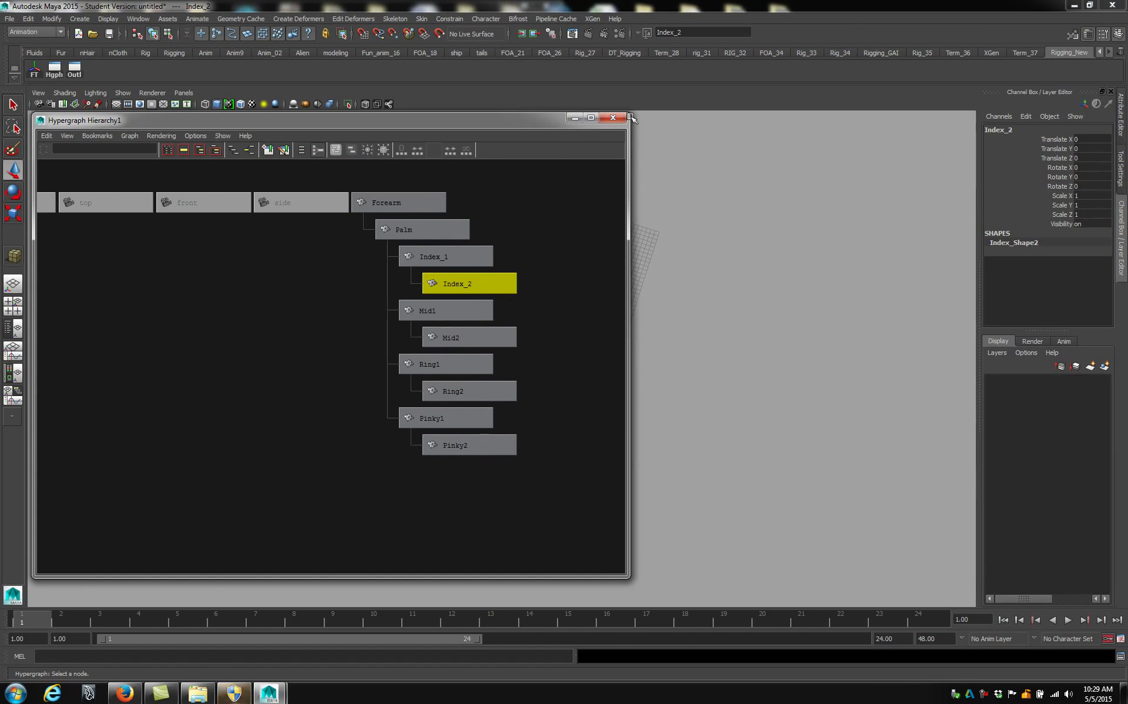
{"action": "middle_click_drag", "start_coordinate": [545, 163], "coordinate": [578, 183], "text": "alt"}
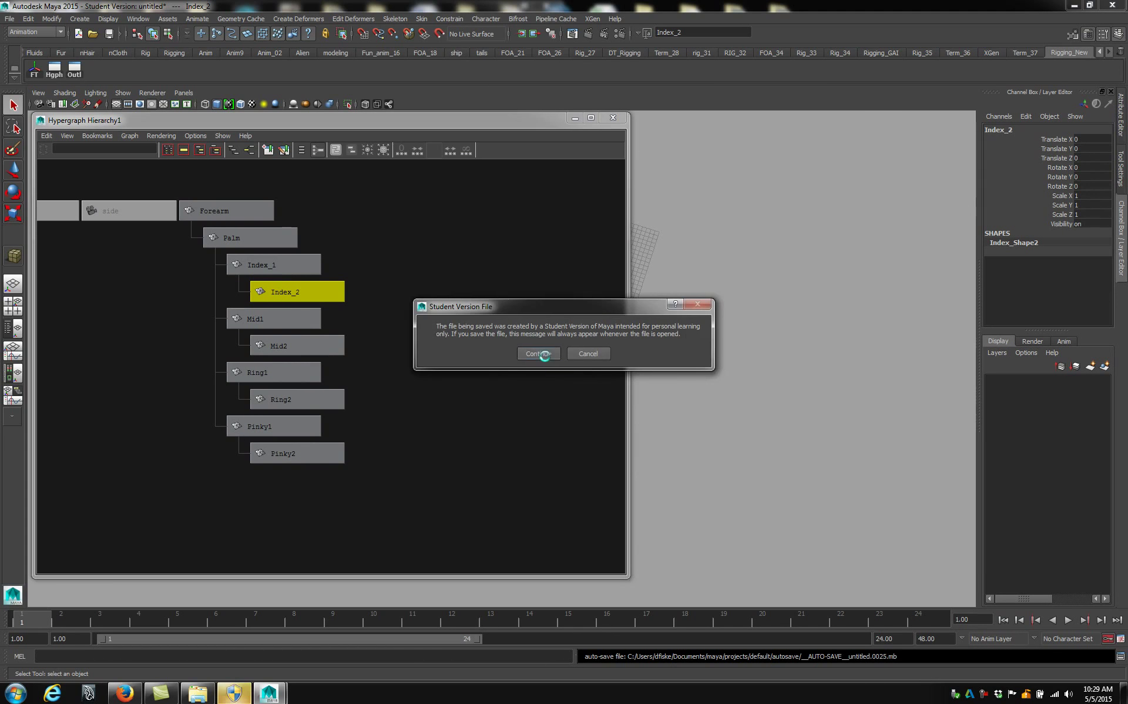
Step: Continue past the Student Version save notice and narrow the Hypergraph window to uncover the hand model, viewed straight from above
{"action": "left_click", "coordinate": [539, 354]}
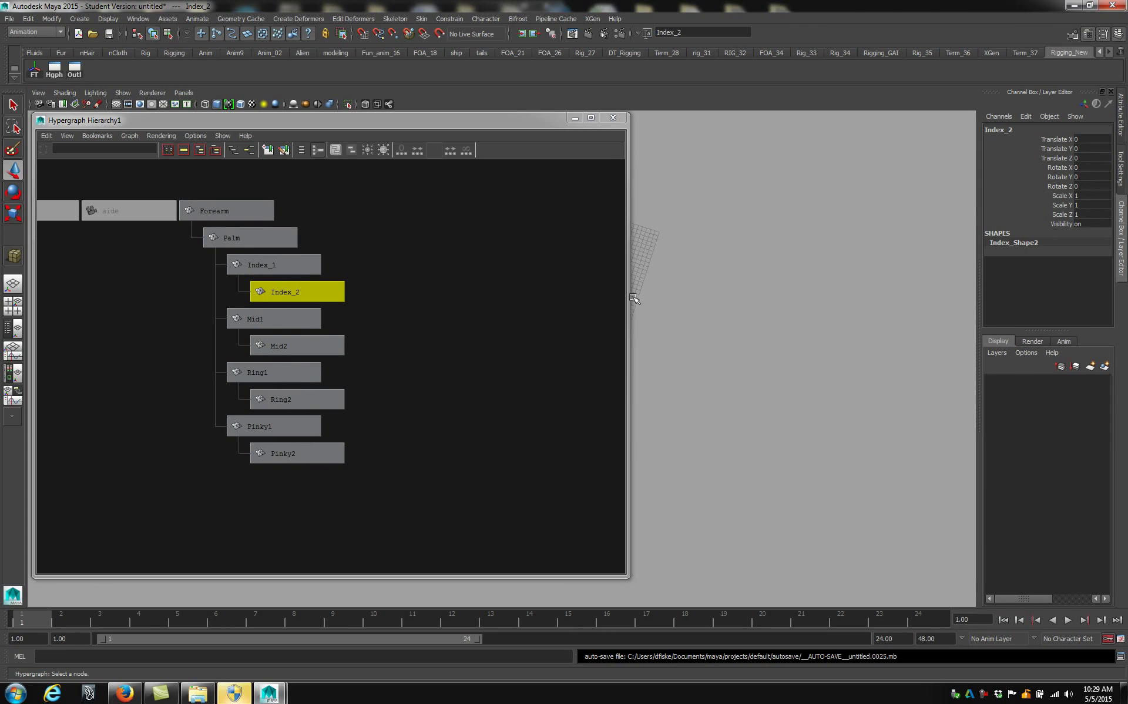
{"action": "left_click_drag", "start_coordinate": [631, 297], "coordinate": [426, 314]}
{"action": "middle_click_drag", "start_coordinate": [450, 311], "coordinate": [529, 297], "text": "alt"}
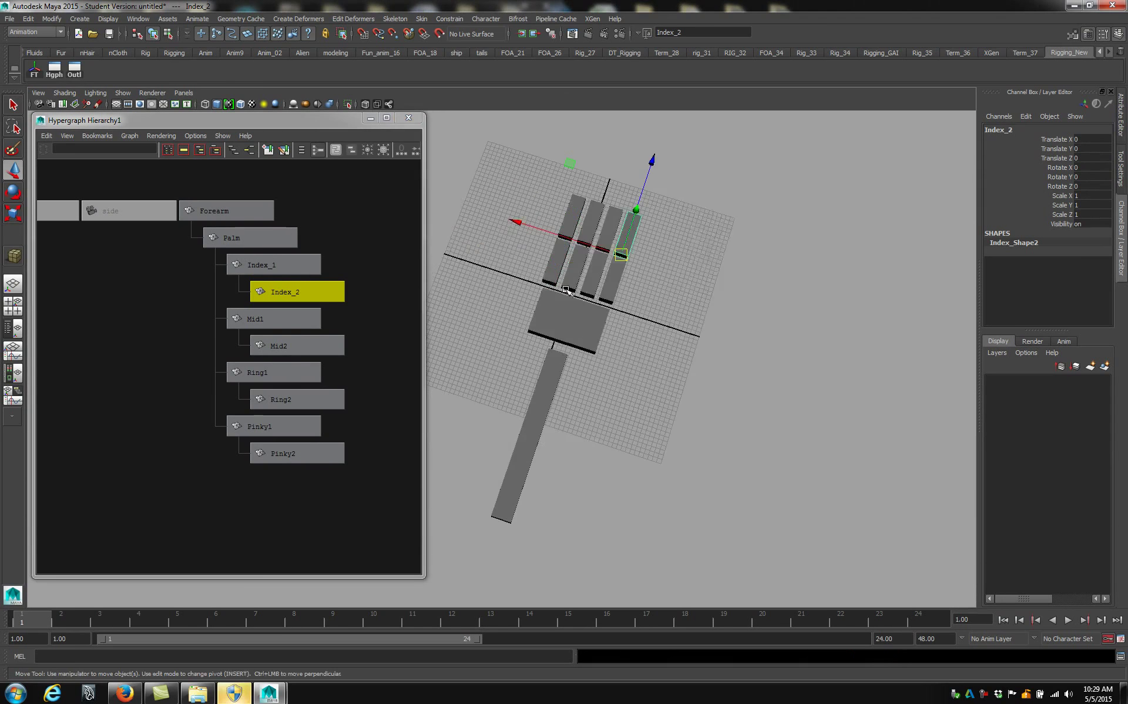
{"action": "left_click_drag", "start_coordinate": [529, 296], "coordinate": [566, 298], "text": "alt"}
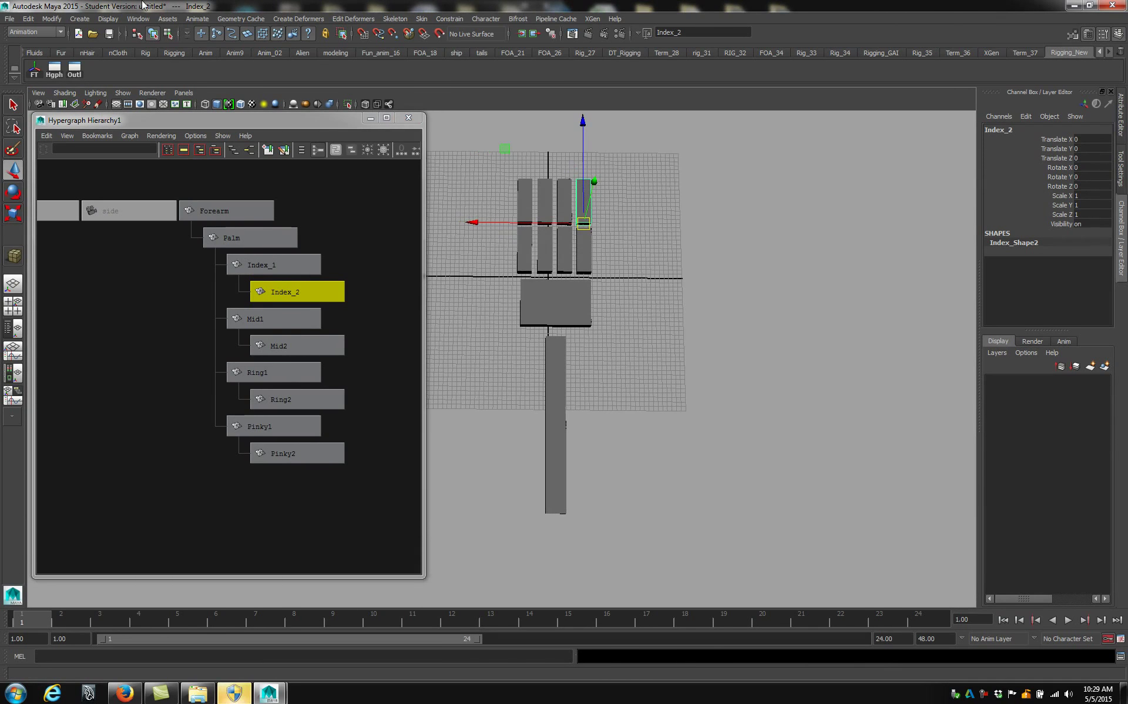